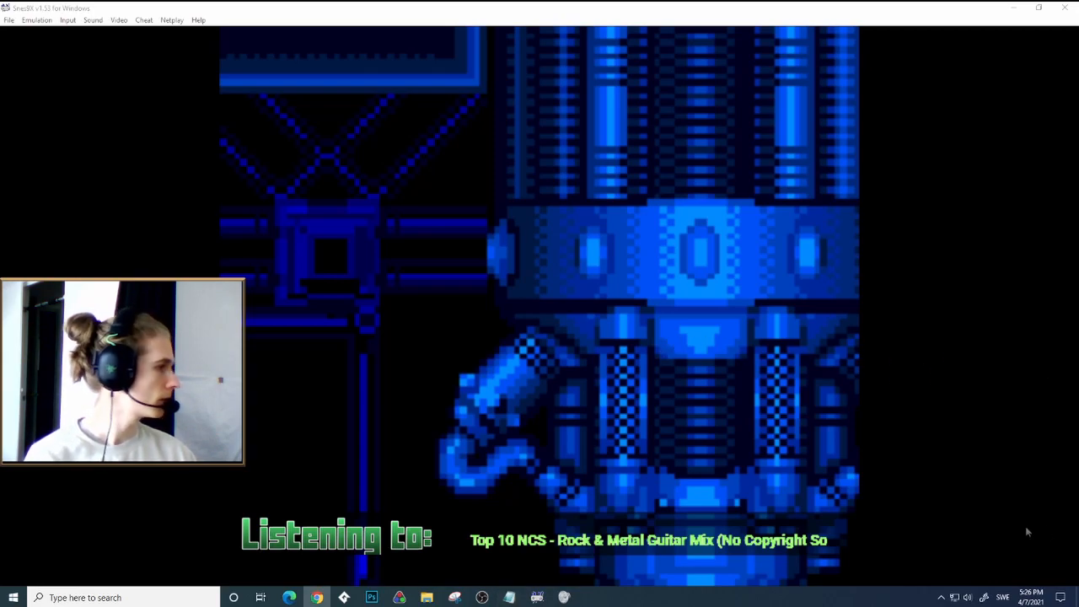
- Start a new Super Metroid game from the Samus A slot in full screen, and exit the emulator after the intro
left_click(805, 431)
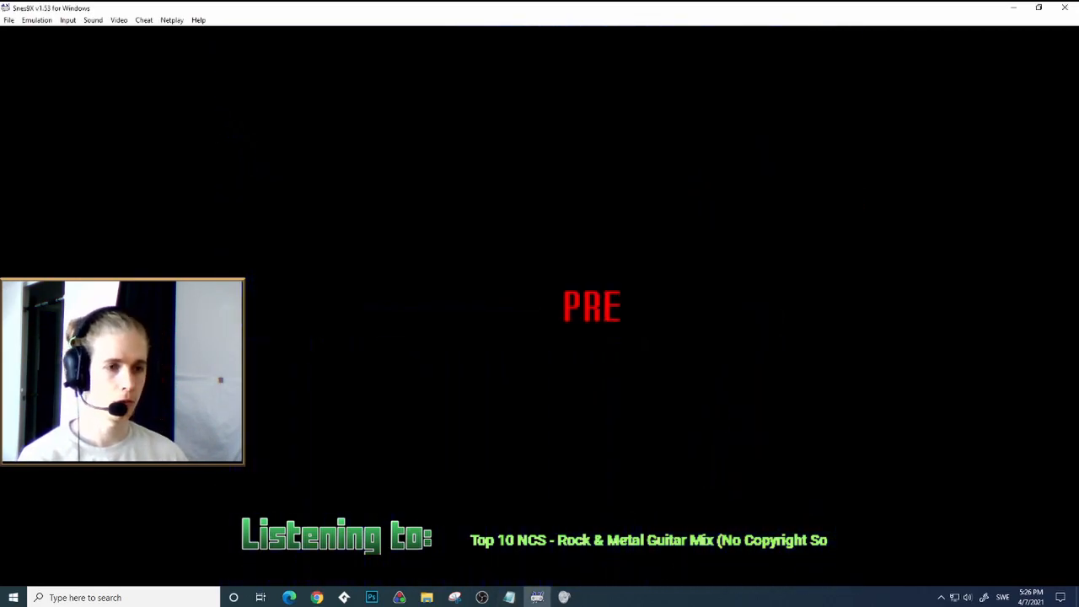
key("Return")
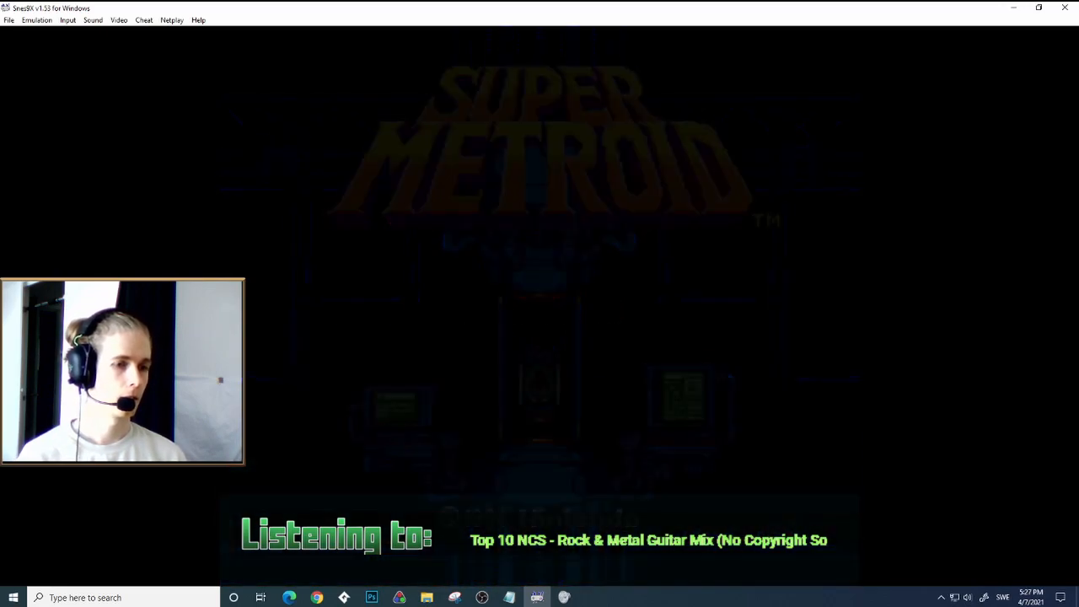
key("alt+Return")
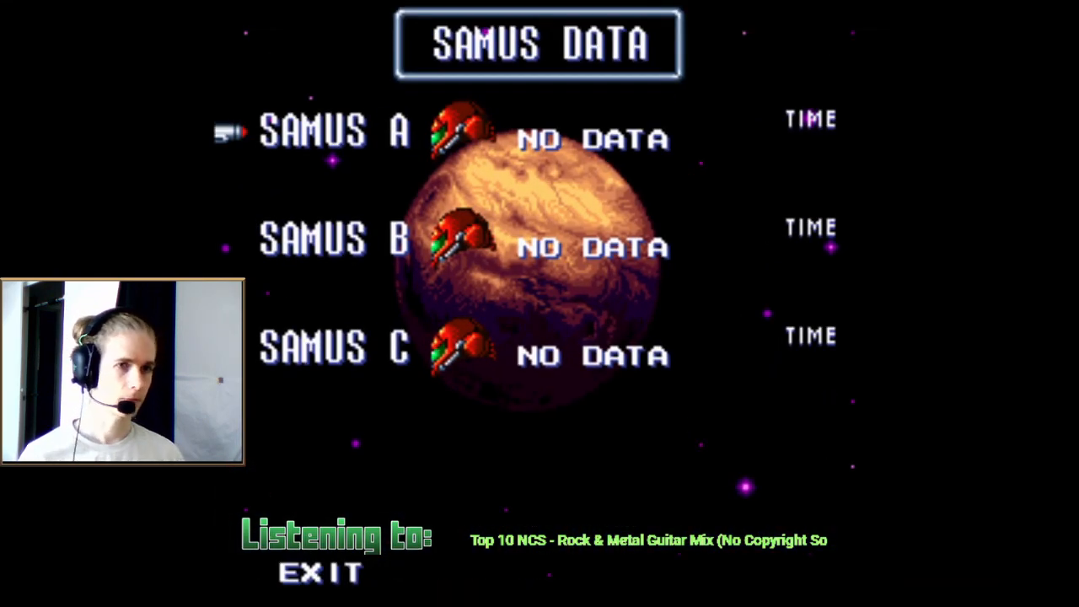
key("Return")
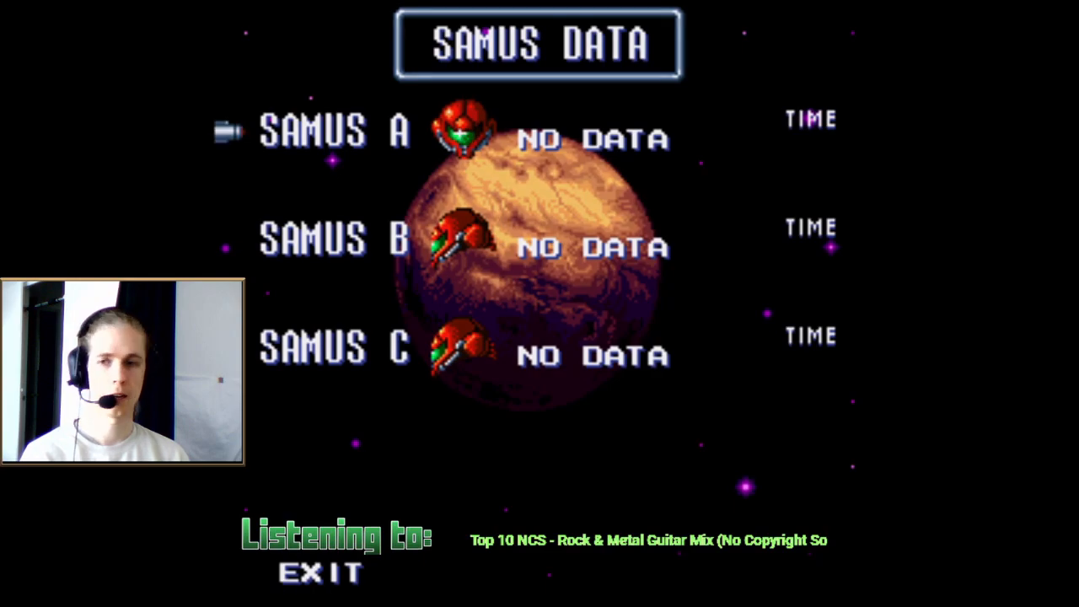
key("Return")
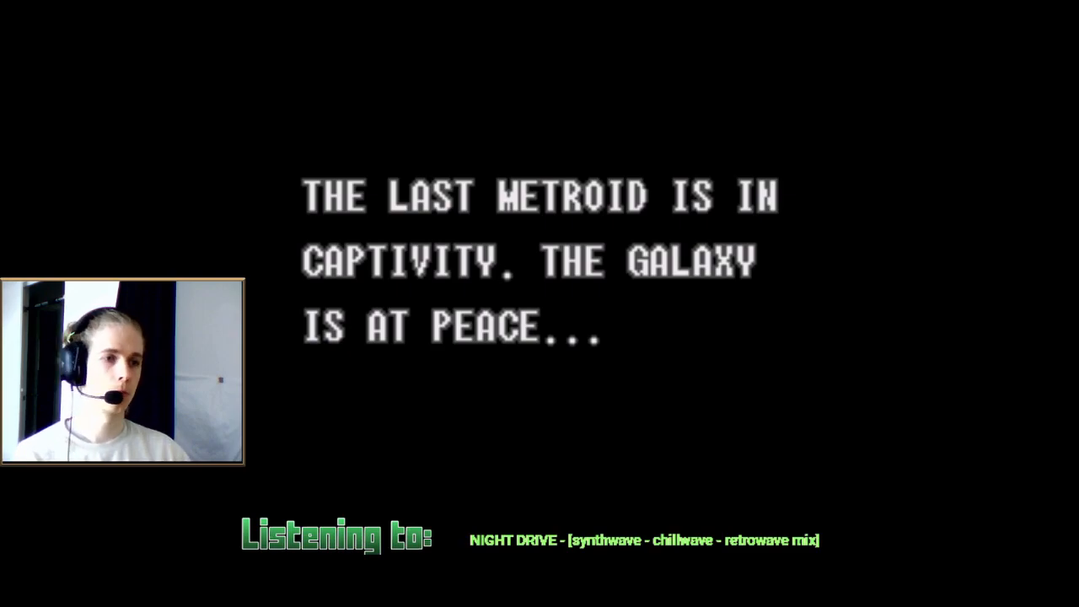
key("alt+Return")
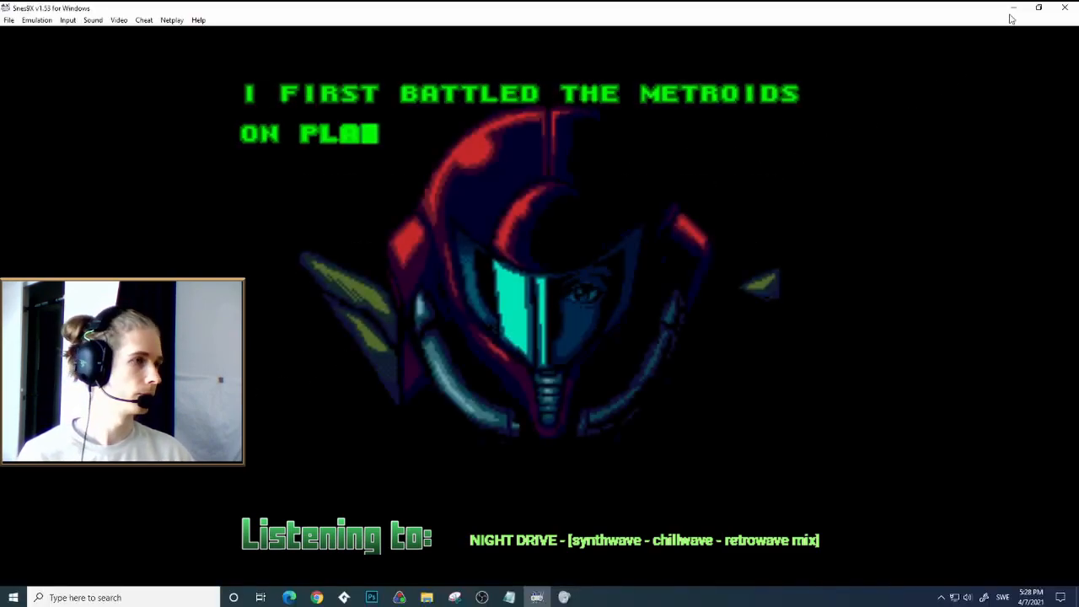
left_click(1062, 11)
- Bring the OBS window and the browser with the YouTube video onto the main display and highlight the video's title
left_click_drag(1078, 85, 346, 79)
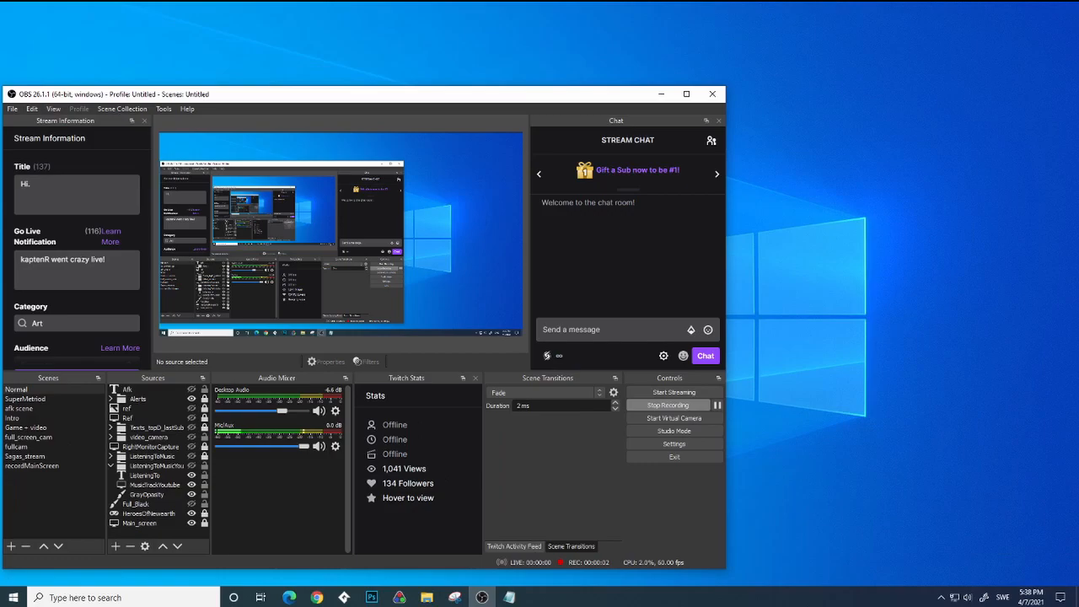
left_click_drag(1078, 80, 741, 26)
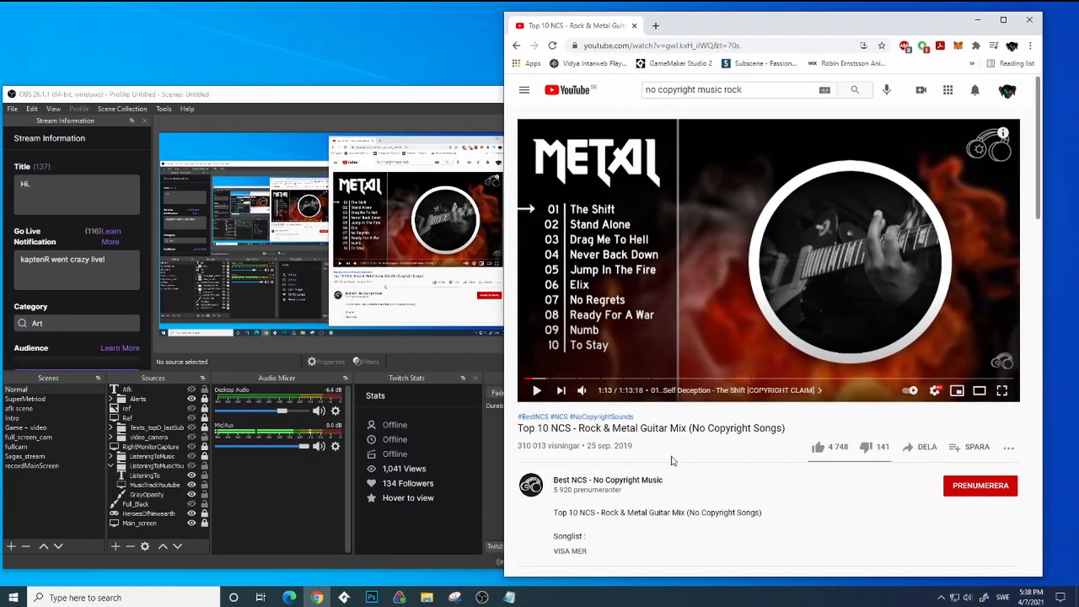
left_click_drag(527, 429, 782, 428)
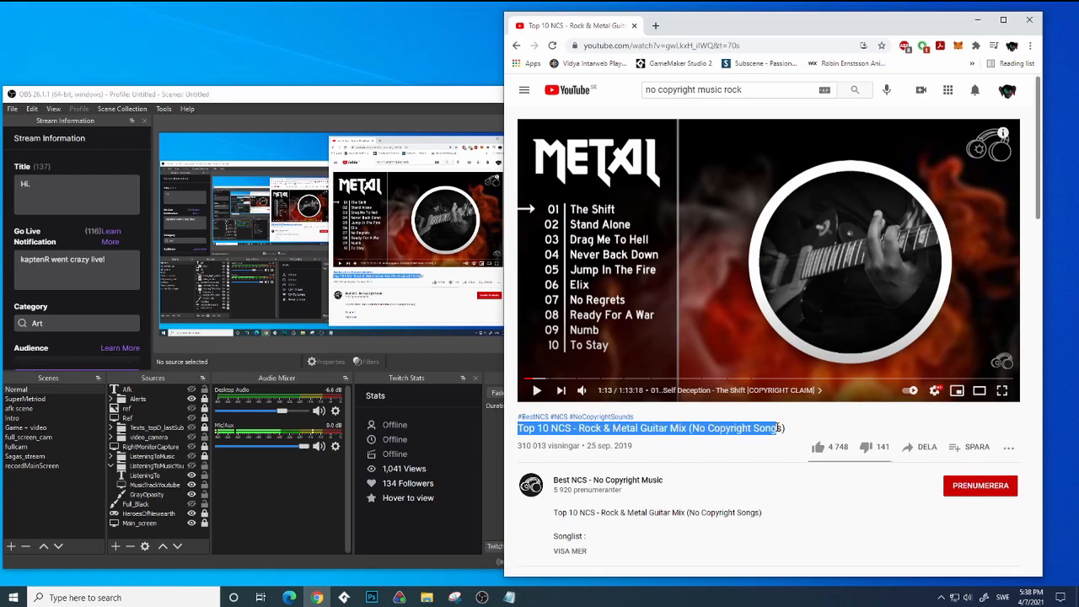
left_click(672, 437)
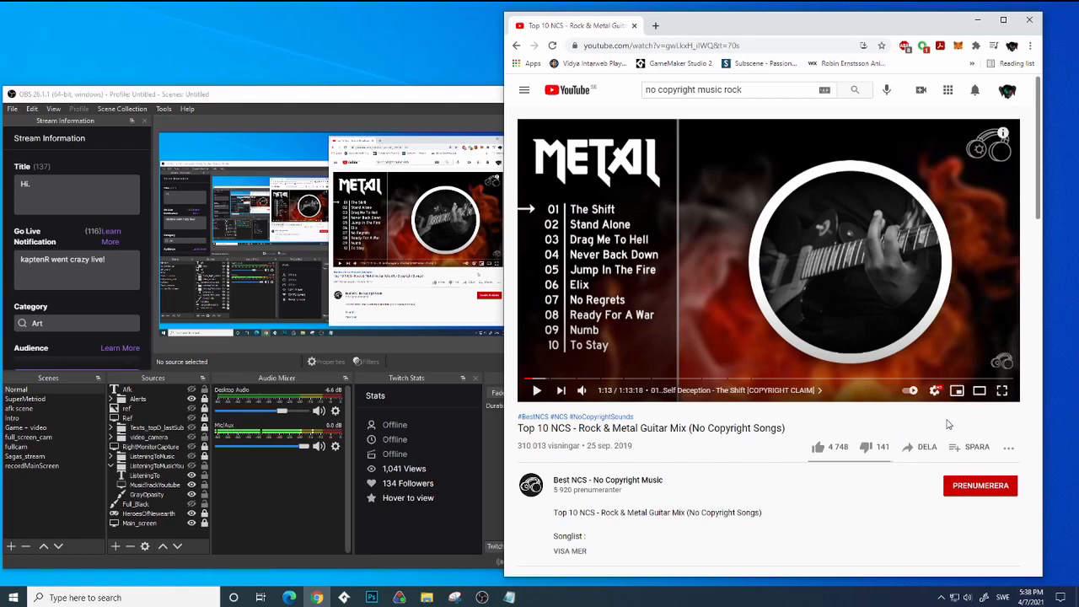
- Switch the YouTube video to the miniplayer and skip to the next video
left_click(958, 394)
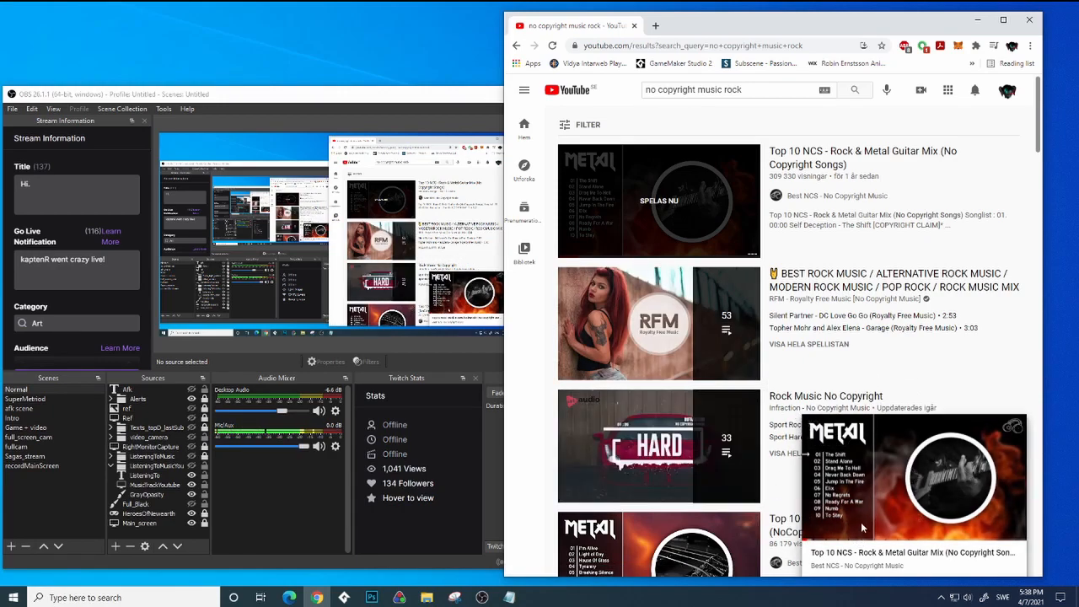
mouse_move(928, 488)
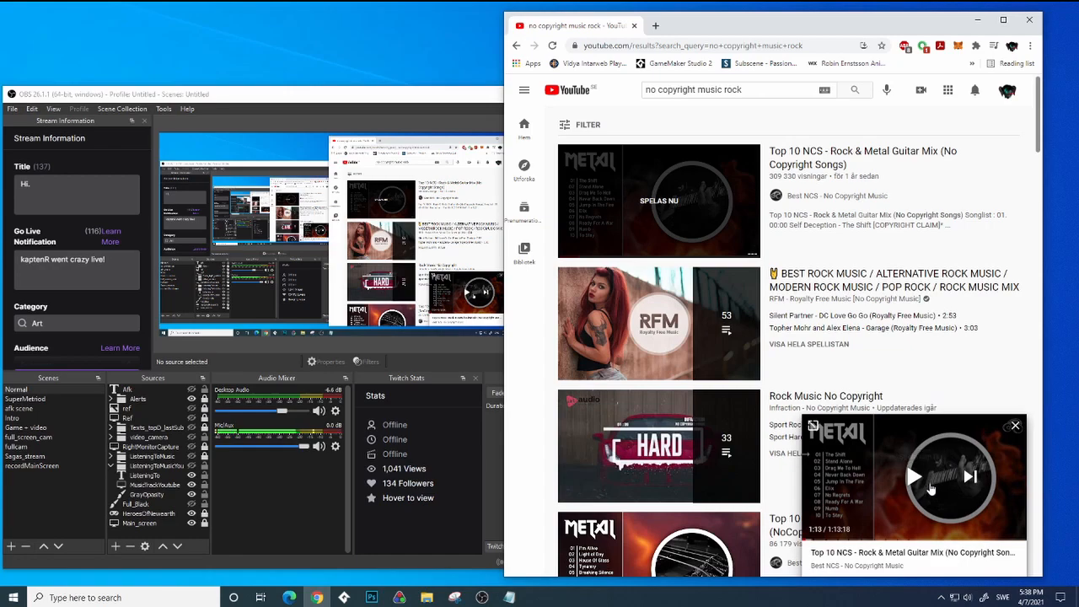
left_click(973, 481)
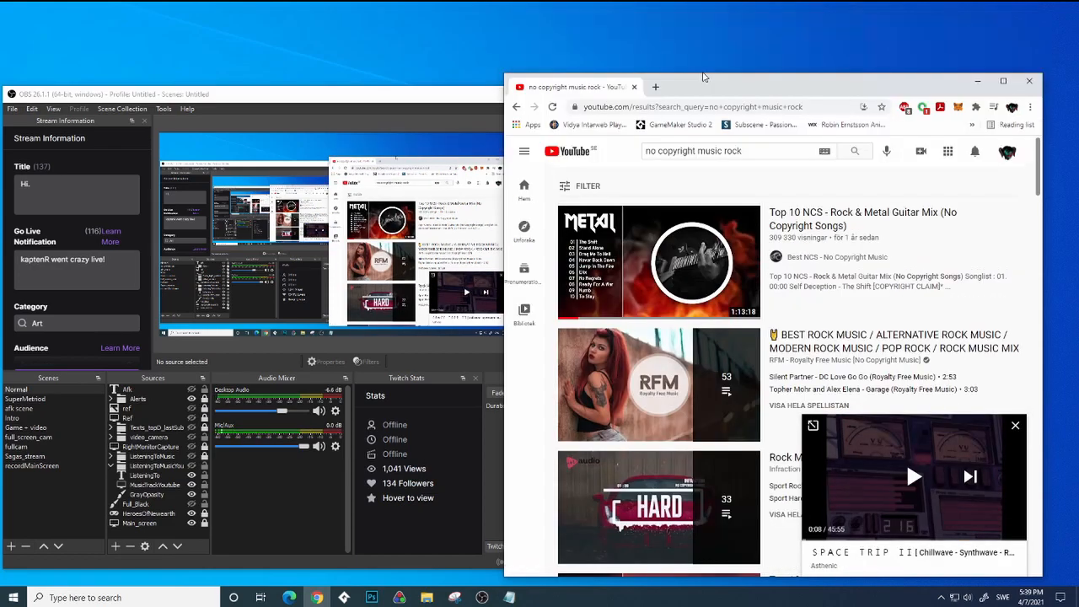
- Shrink the browser window closely around the miniplayer and place it on the free desktop area beside the OBS window
left_click_drag(705, 74, 712, 274)
left_click_drag(507, 441, 761, 431)
left_click_drag(929, 285, 962, 292)
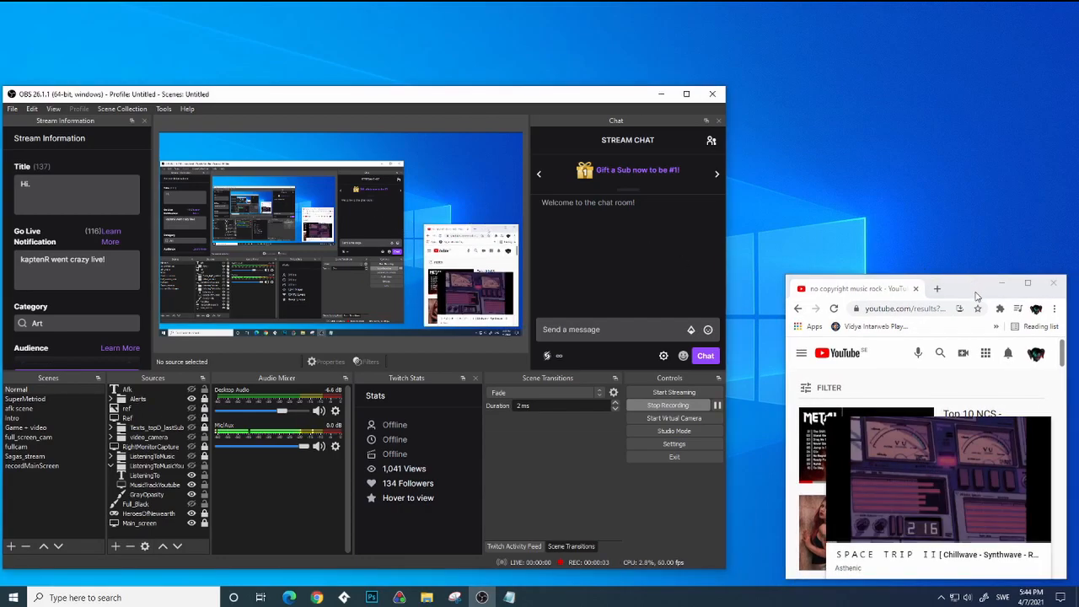
left_click_drag(982, 295, 967, 276)
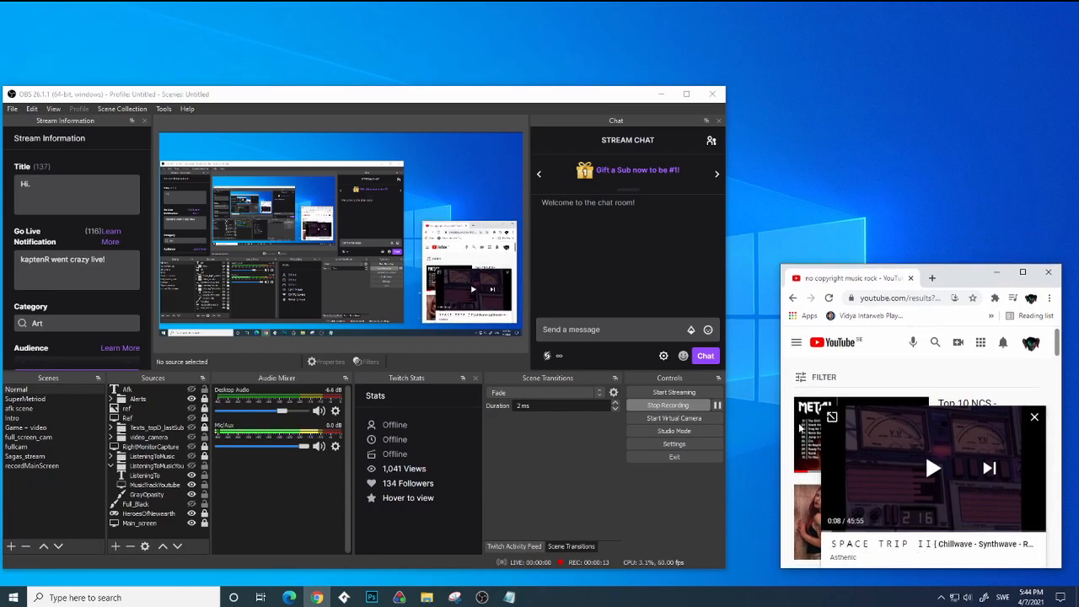
- Add a Display Capture source named MusicTrackFromYoutube that captures Display 1: 1920x1080 @ 0,0
left_click(115, 548)
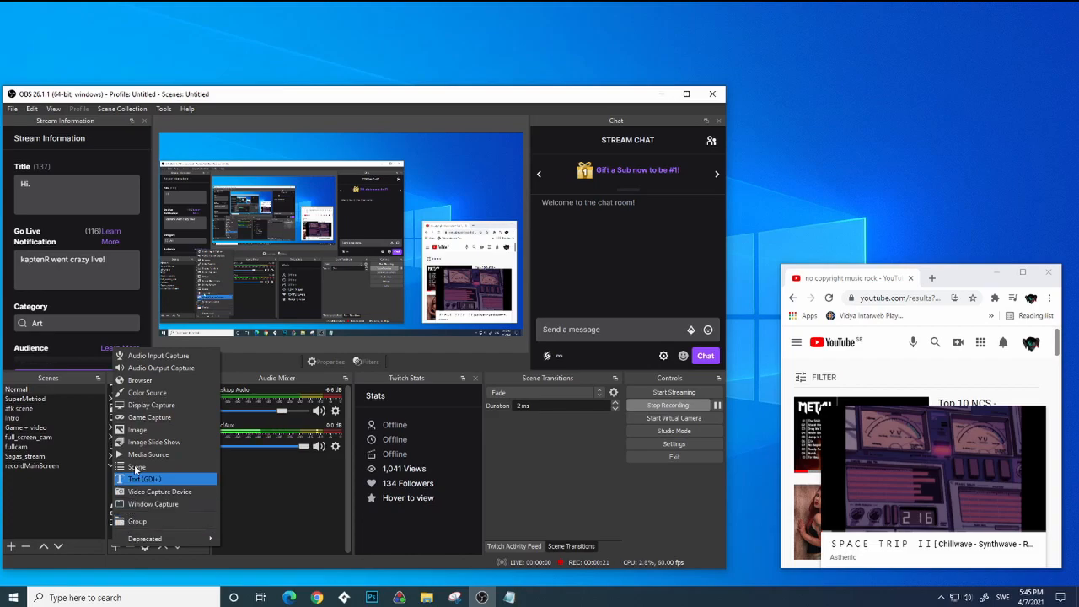
left_click(150, 406)
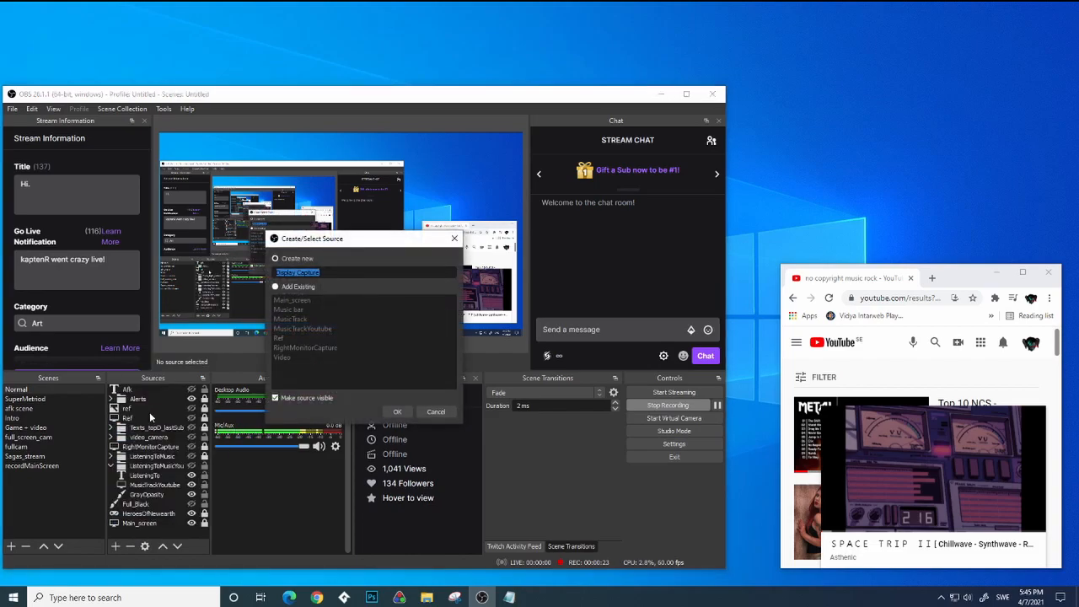
type("MusicTrackFromYoutube")
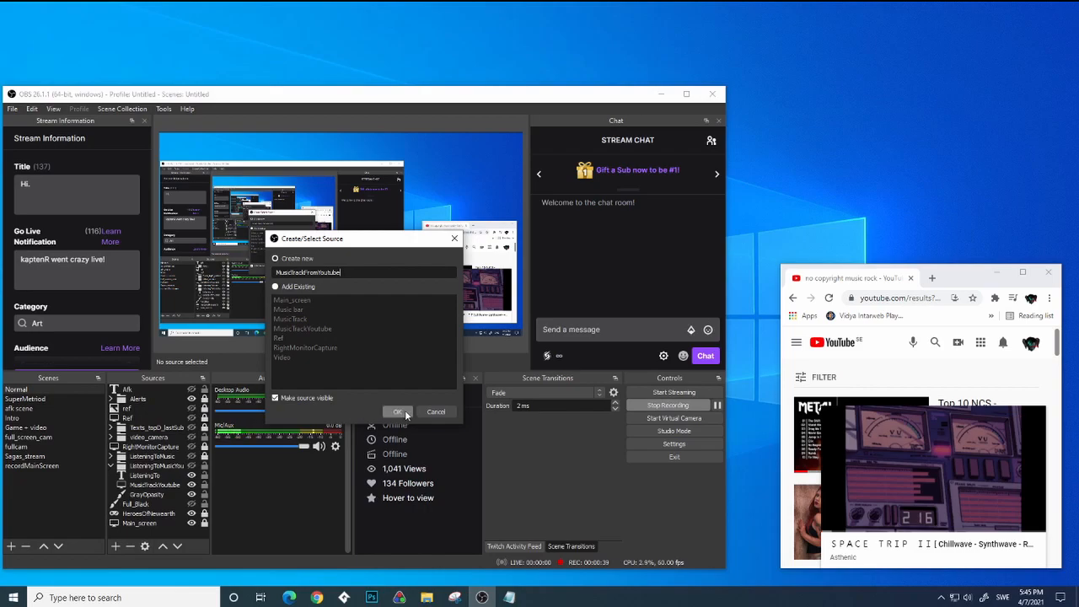
left_click(403, 411)
left_click(248, 429)
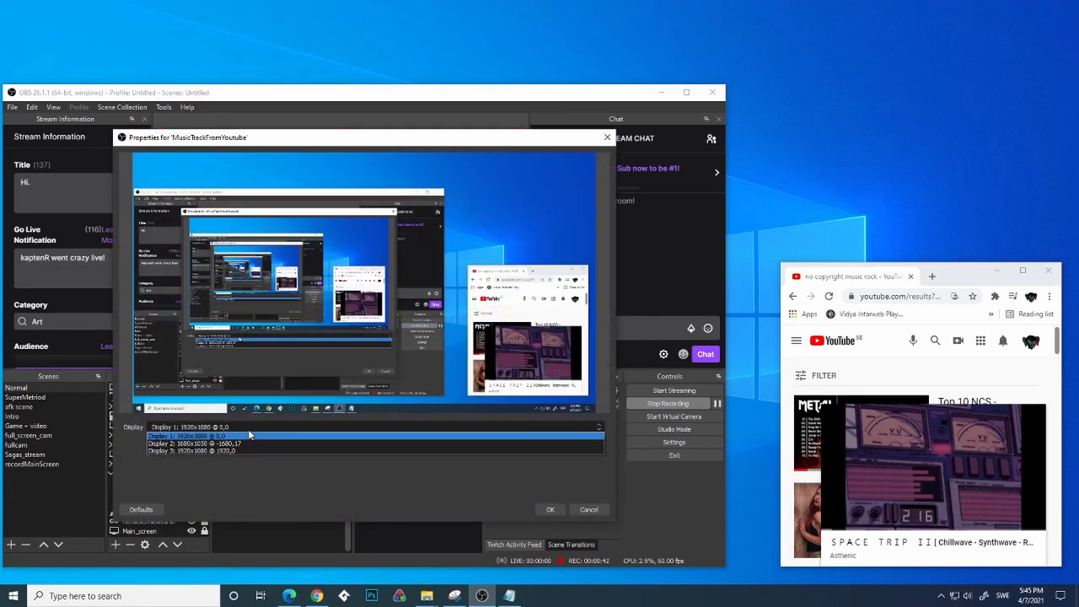
left_click(238, 435)
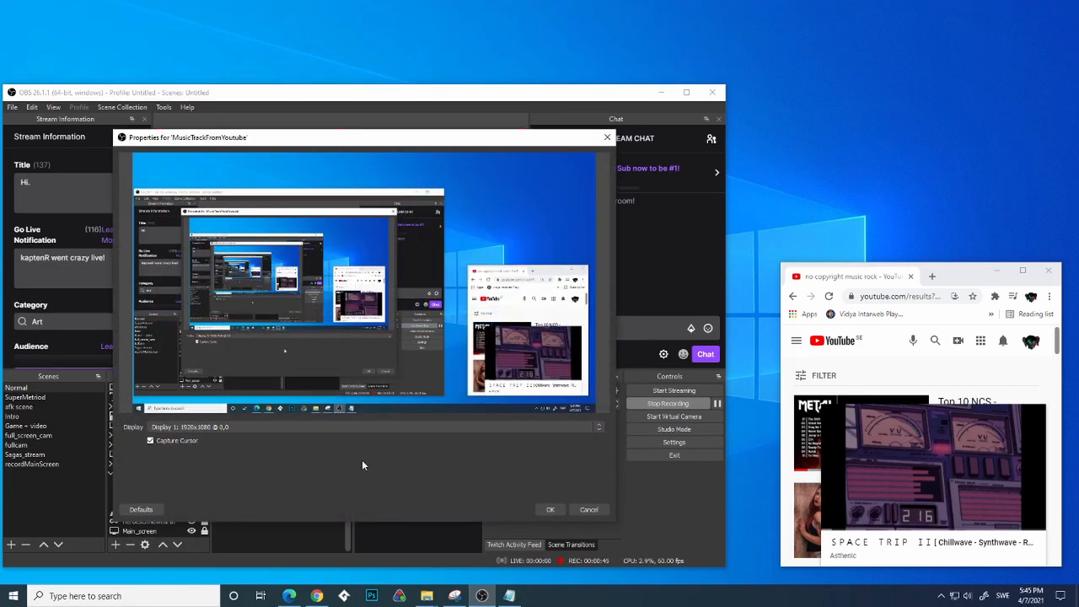
left_click(551, 510)
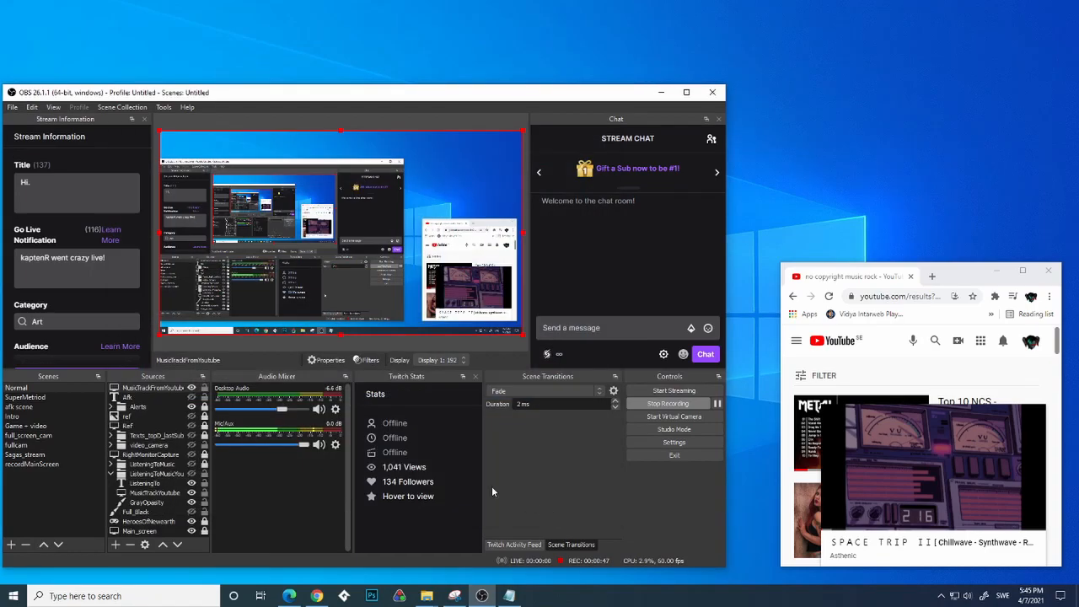
- Crop the new display capture down to the miniplayer's title area in the preview and enlarge it
left_click_drag(157, 232, 422, 235)
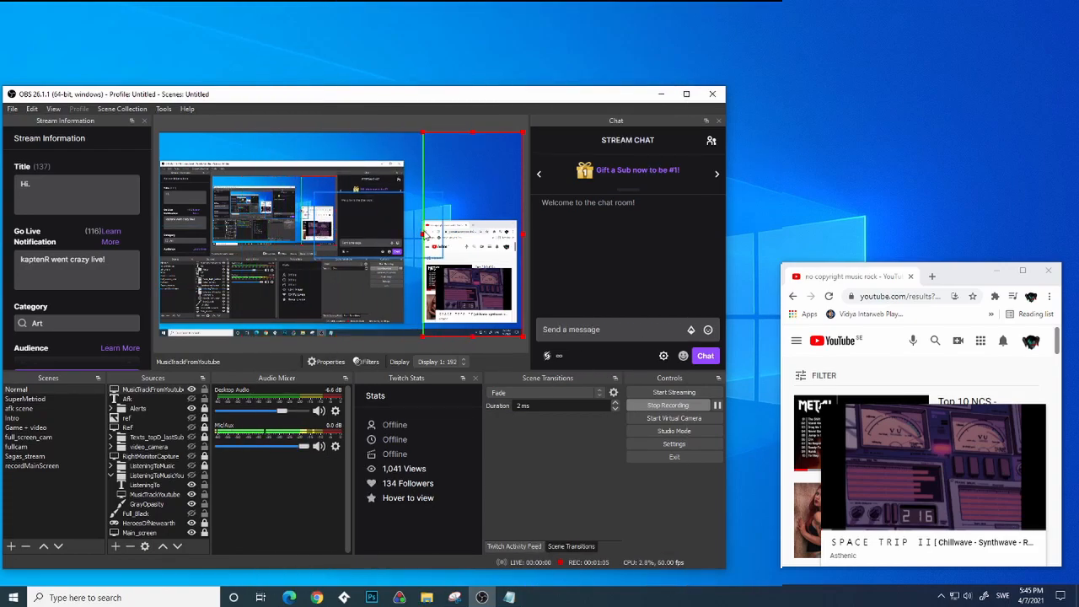
left_click_drag(470, 132, 473, 323)
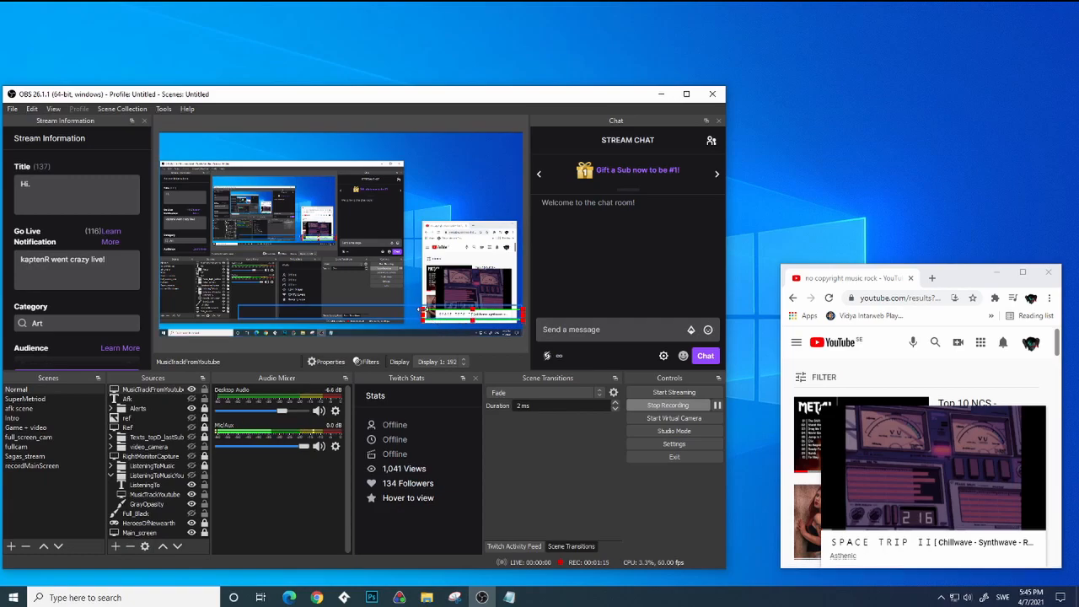
left_click_drag(421, 309, 272, 303)
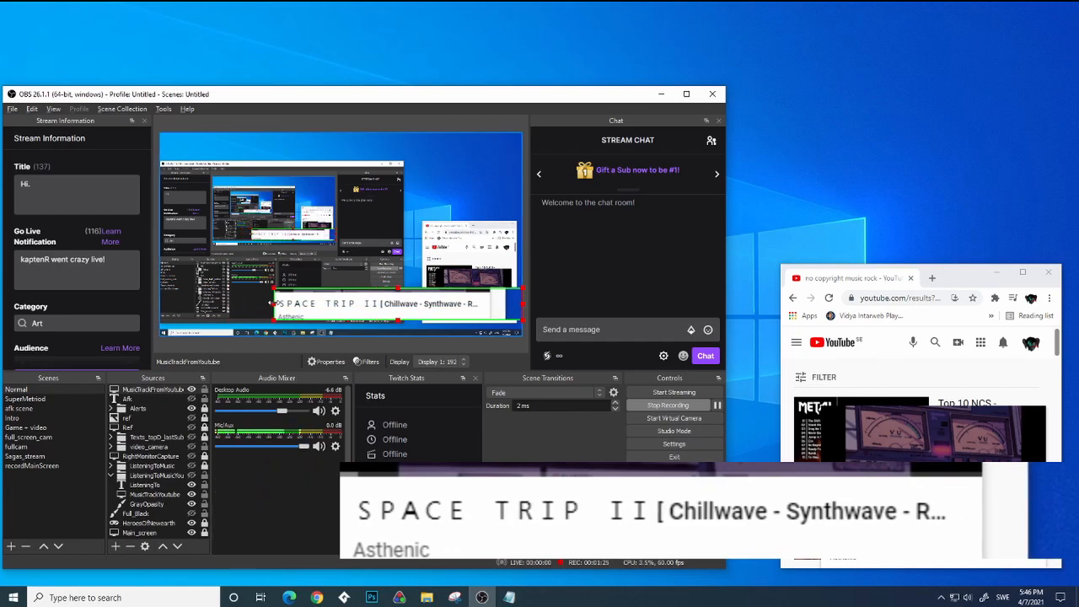
- Trim the capture's lower and right edges tightly around the video title and move it to the upper part of the canvas
left_click_drag(398, 320, 398, 294)
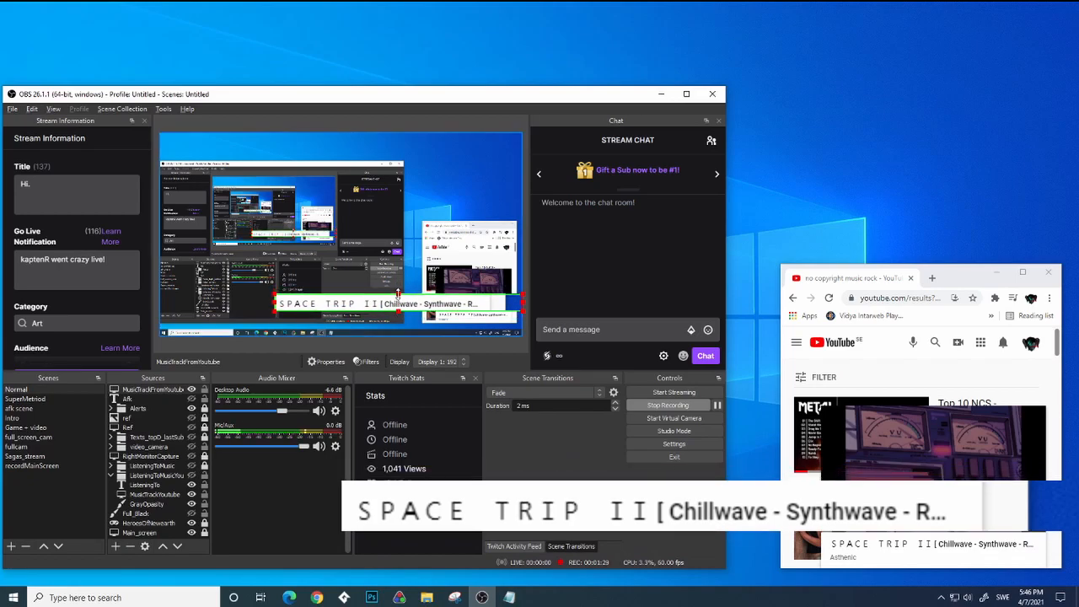
left_click_drag(523, 303, 488, 301)
left_click_drag(400, 308, 395, 152)
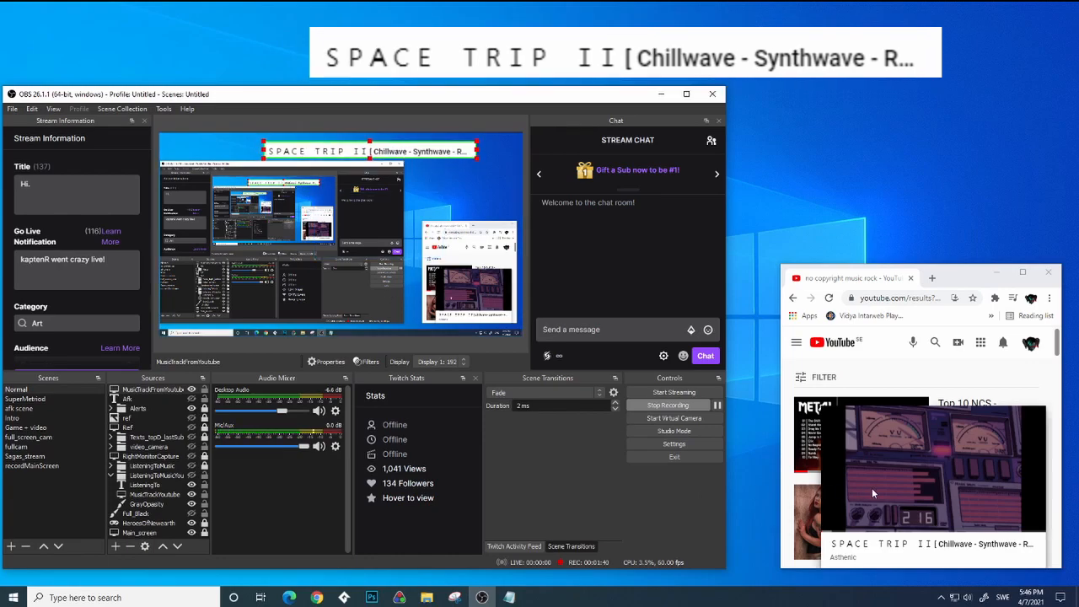
- Skip the miniplayer ahead to the CYBER DREAM mix to test the captured title, and pause the playback
left_click(936, 489)
left_click(992, 469)
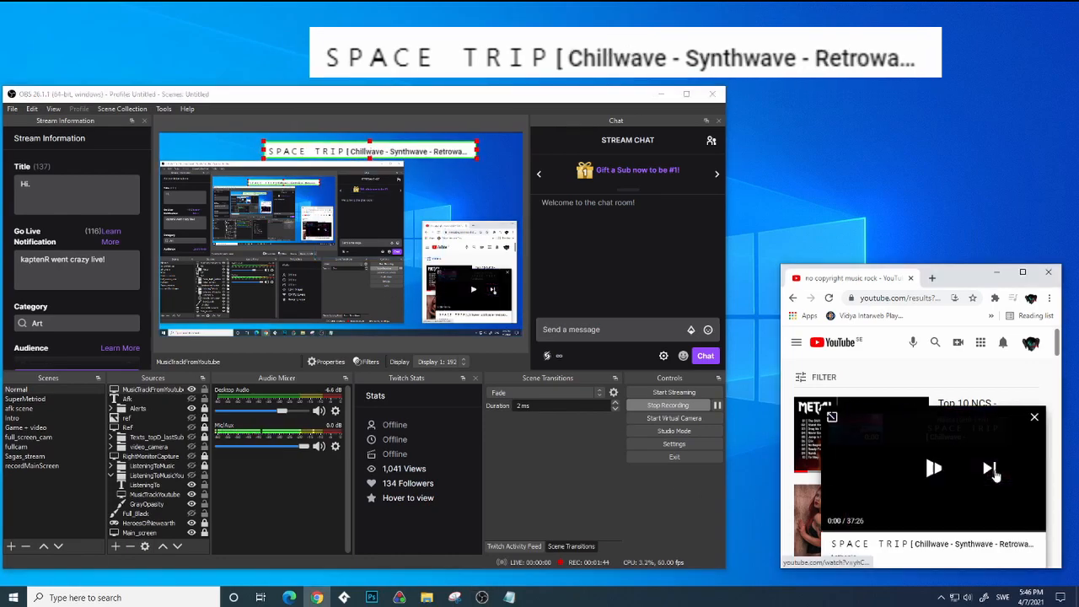
left_click(993, 473)
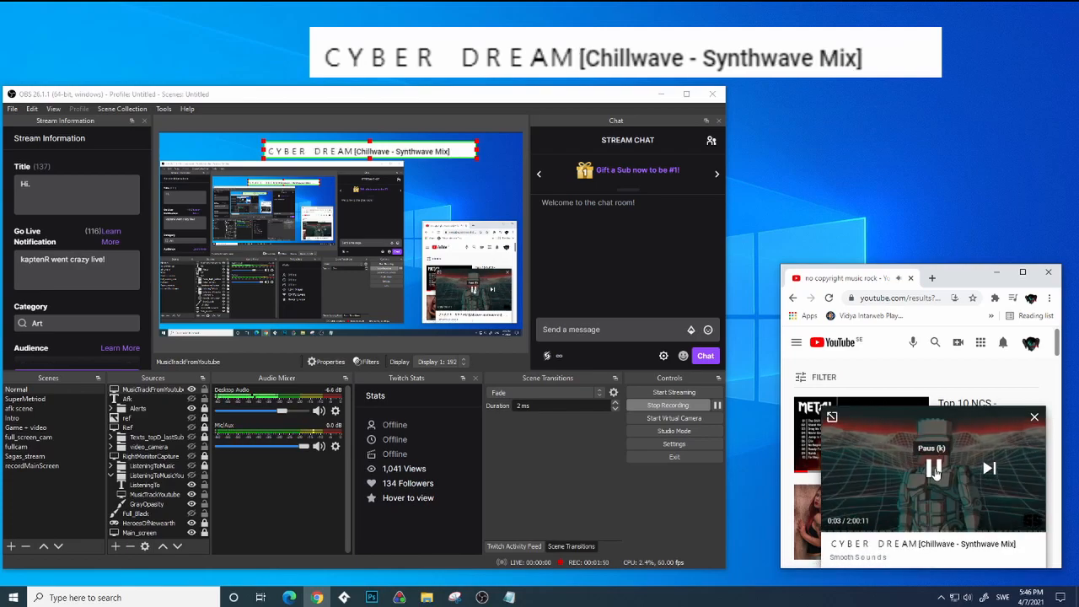
left_click(934, 469)
left_click(663, 408)
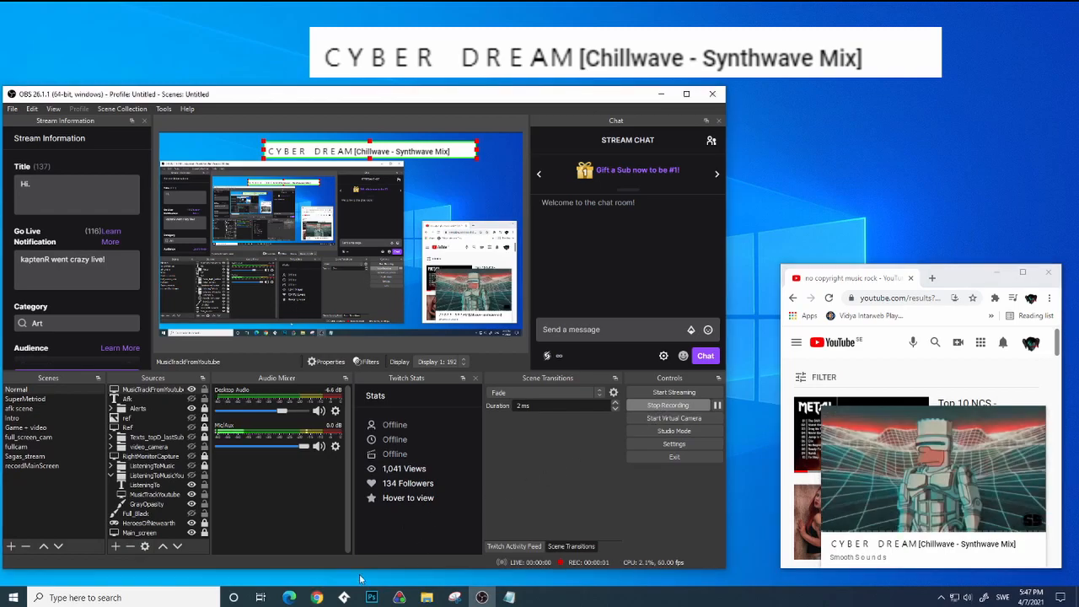
- Add a Text (GDI+) source named ListeningTo: and set its text to "Listening To:"
left_click(117, 548)
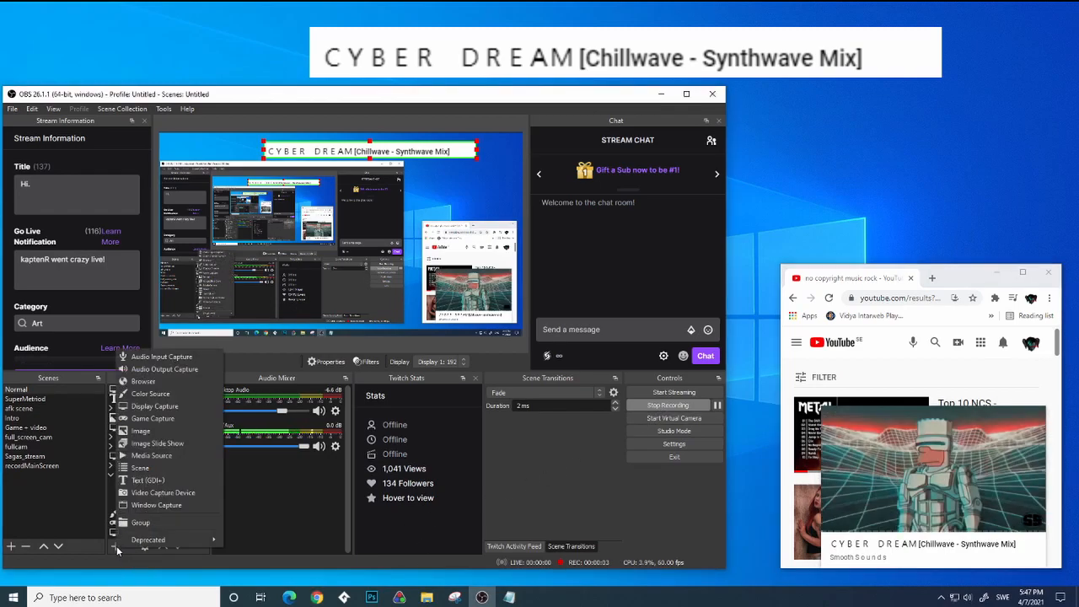
left_click(159, 480)
type("List")
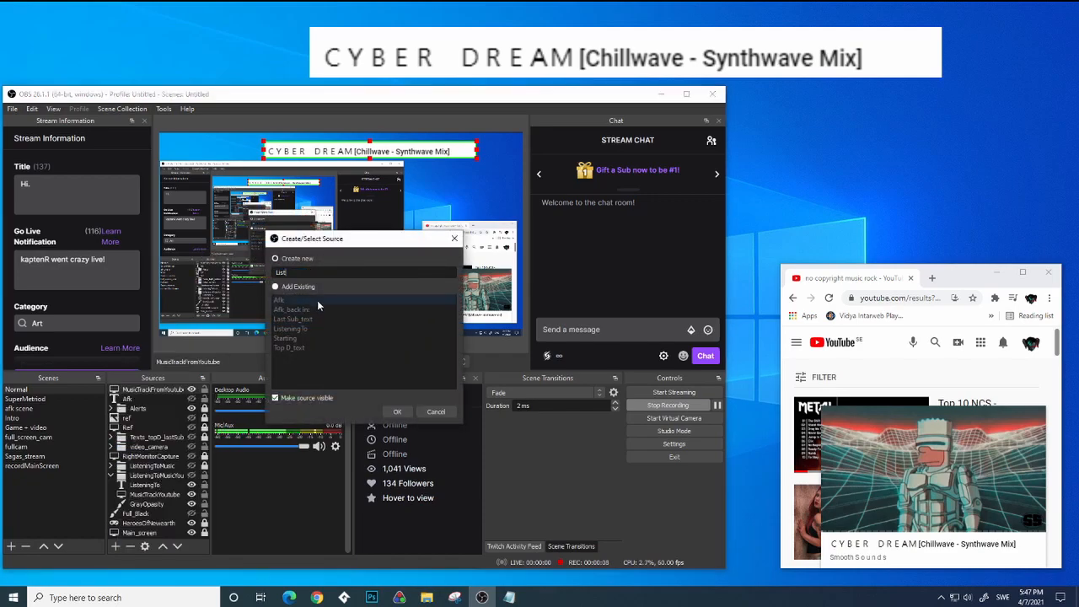
type("eningTo:")
left_click(397, 411)
type("Listening To:")
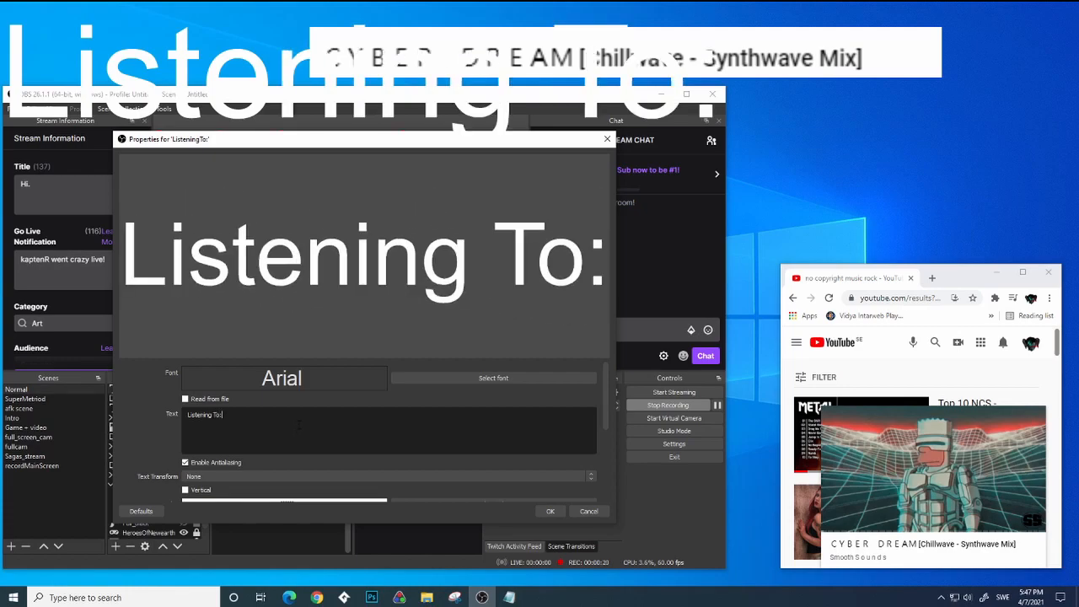
- Enable the gradient option for the "Listening To:" text
scroll(378, 428, "down", 4)
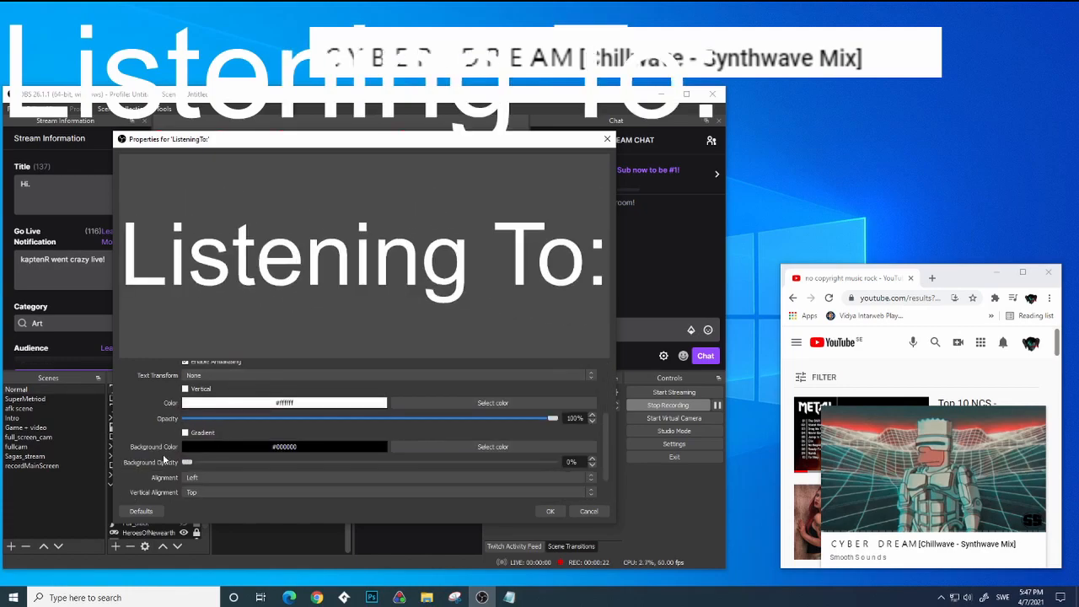
scroll(173, 447, "down", 1)
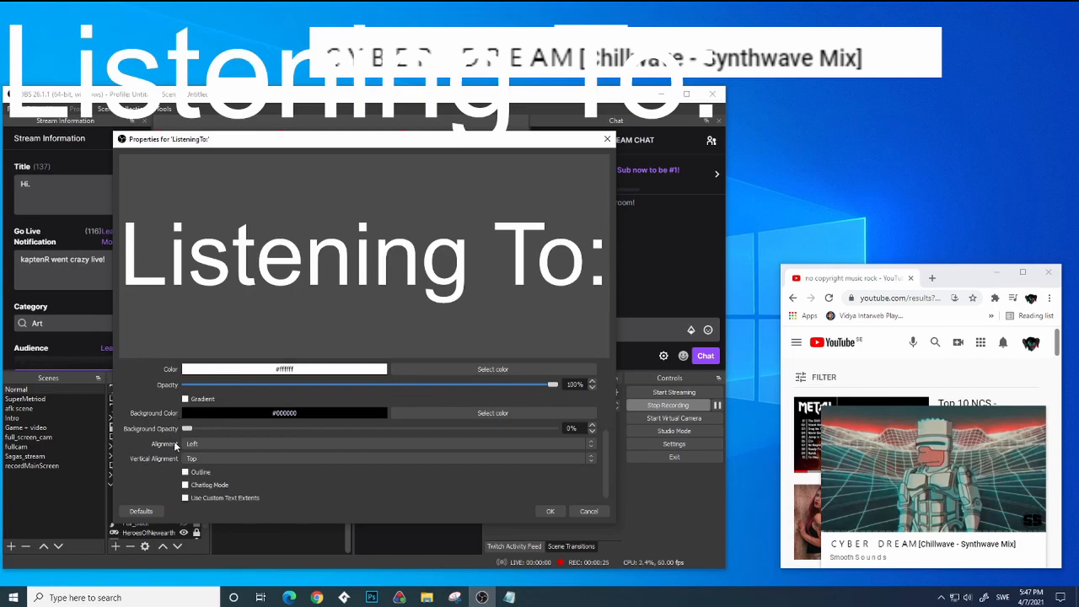
left_click(186, 399)
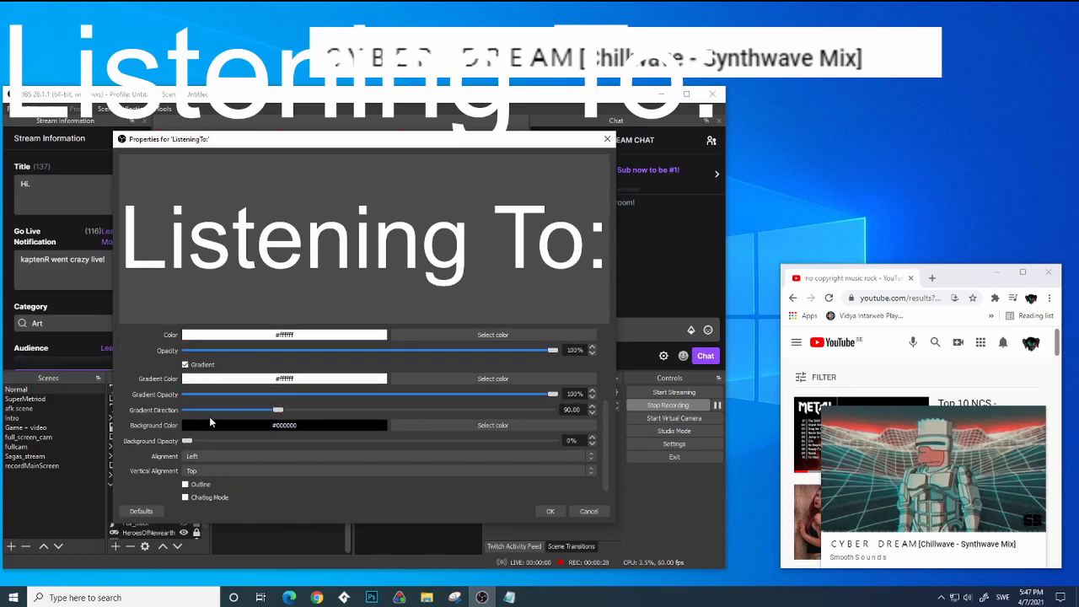
- Accept the "Listening To:" text properties and scale the text down to fit beside the captured video title
scroll(370, 394, "down", 1)
left_click(552, 511)
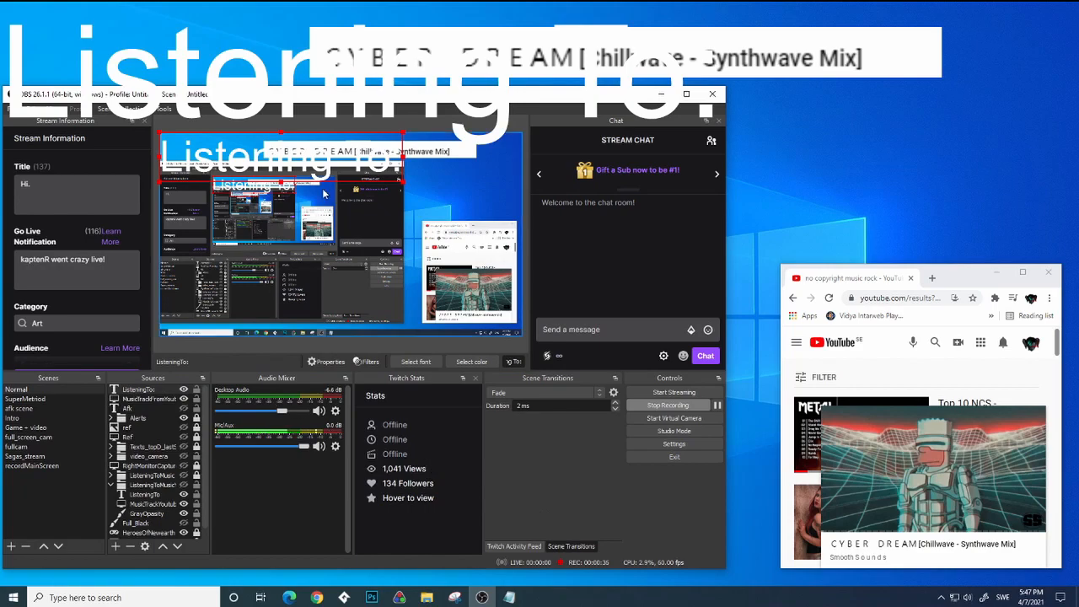
left_click_drag(405, 183, 237, 152)
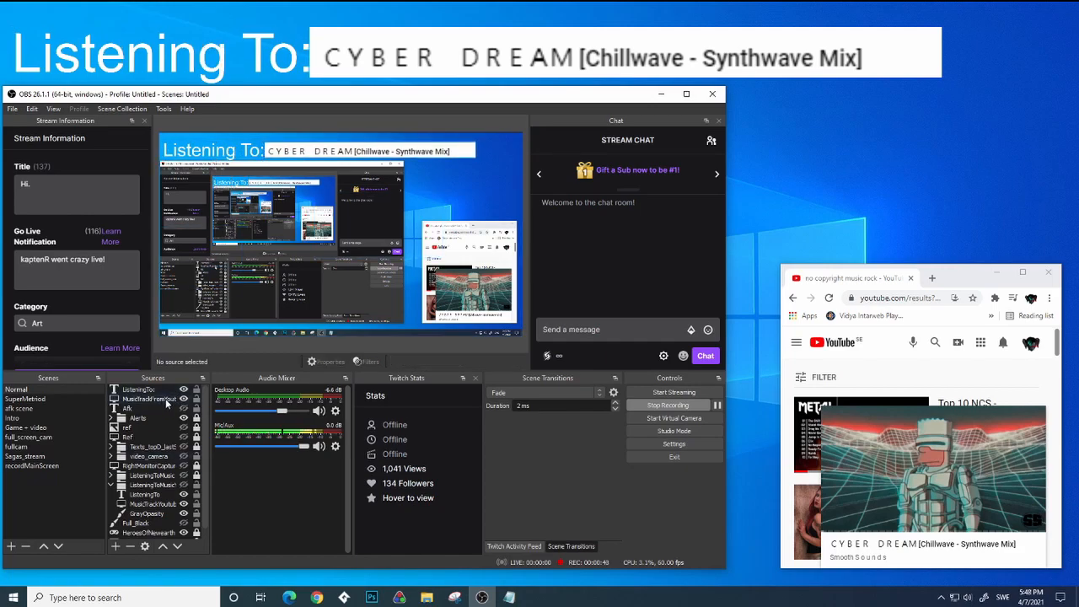
- Add a Luma Key filter to the MusicTrackFromYoutube source with Luma Max Smooth set to 0.01
left_click(152, 398)
right_click(141, 397)
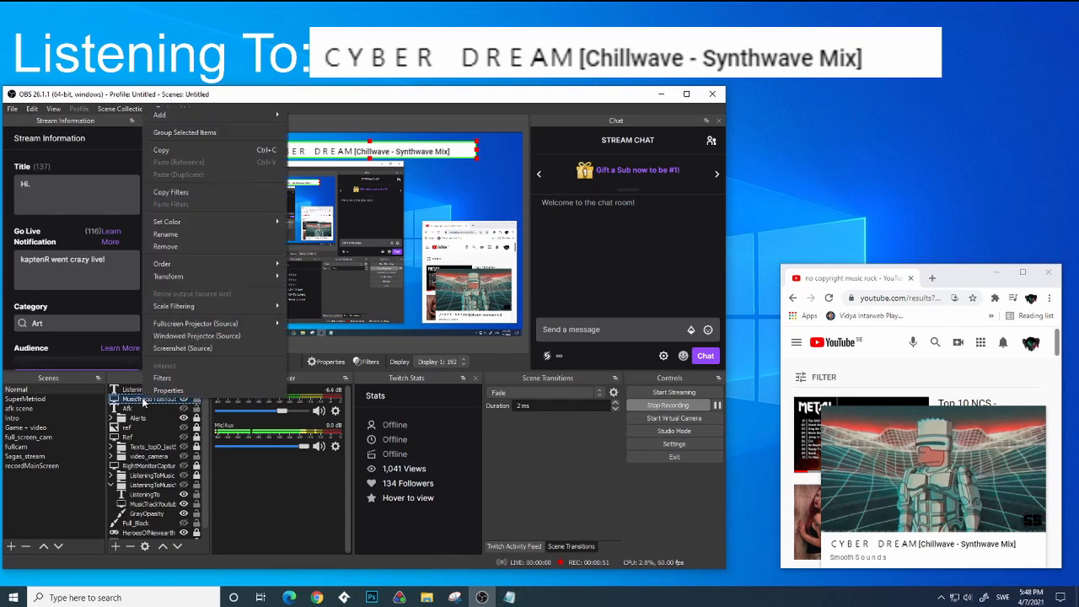
left_click(162, 378)
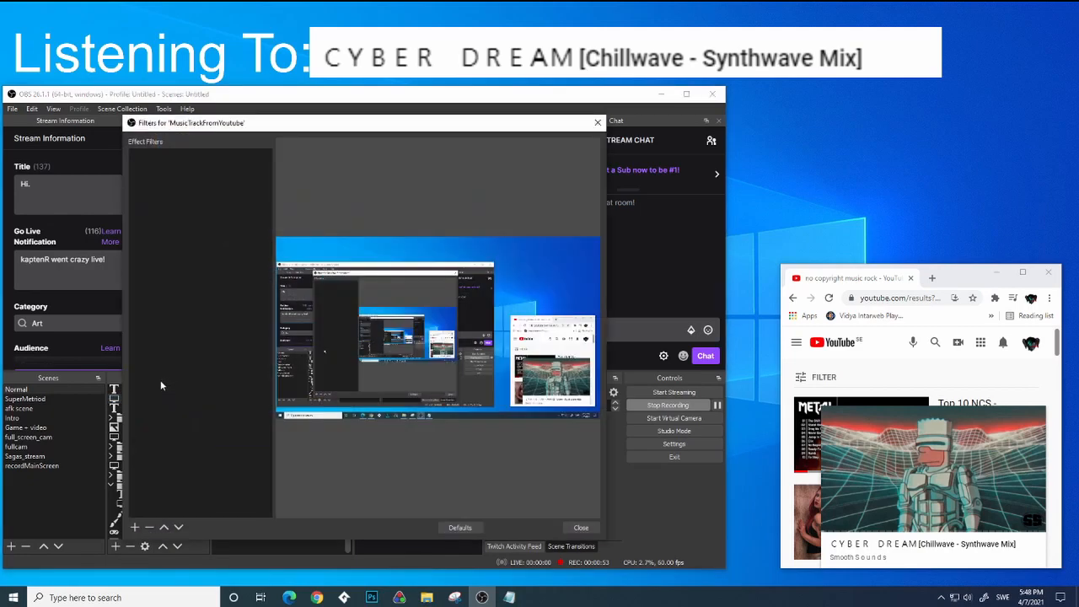
left_click(135, 528)
left_click(177, 473)
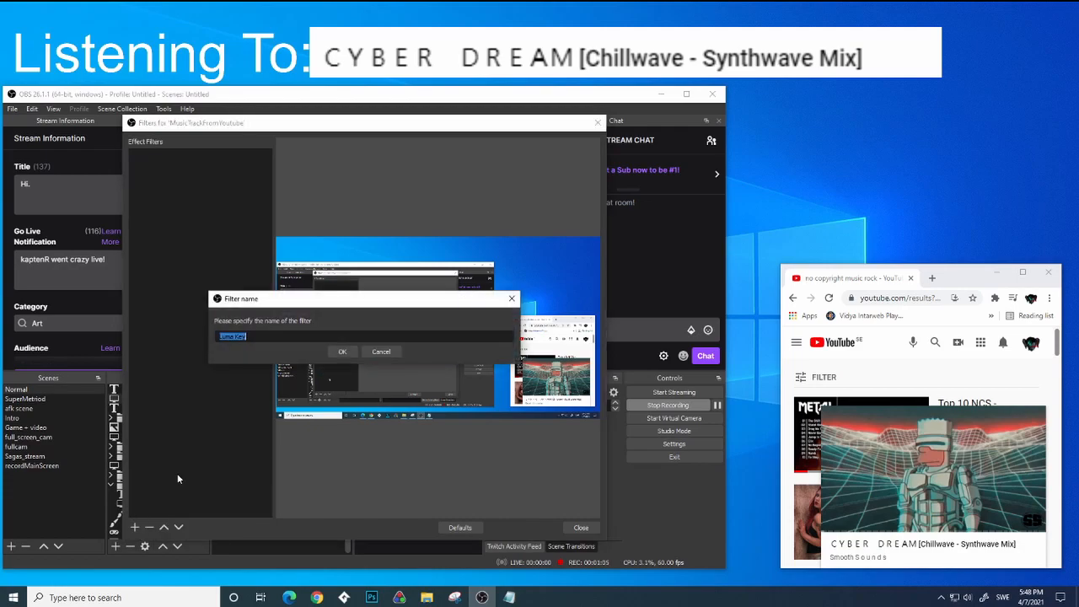
left_click(344, 352)
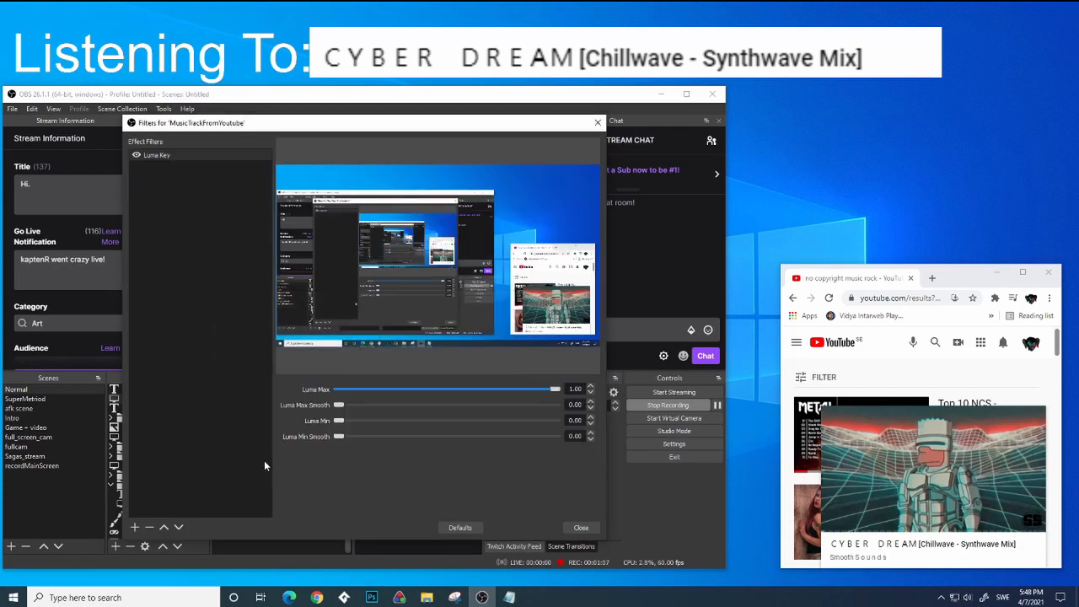
left_click_drag(337, 406, 341, 406)
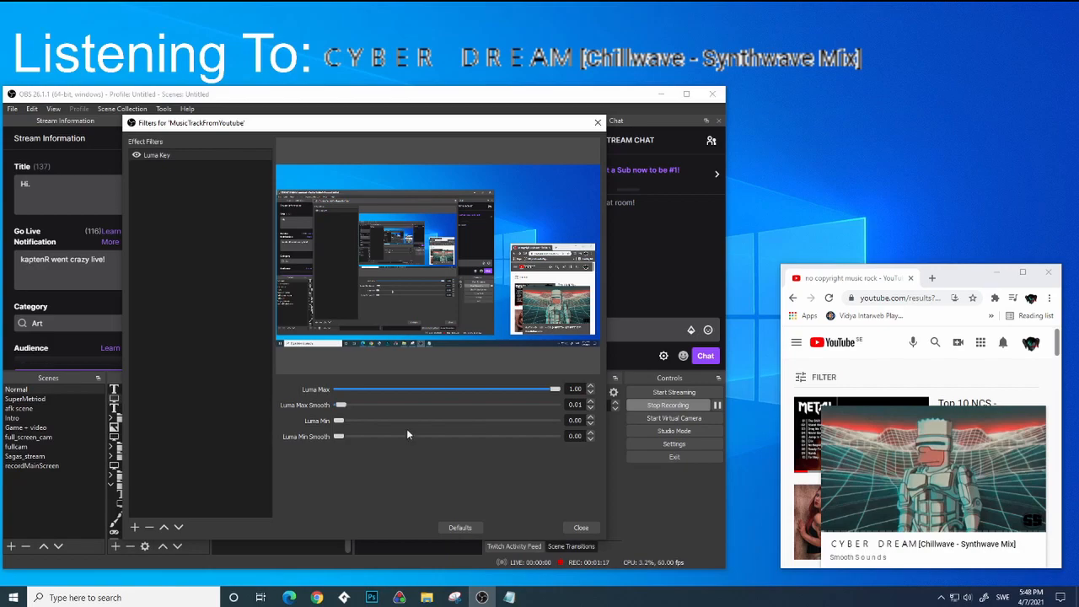
left_click(581, 528)
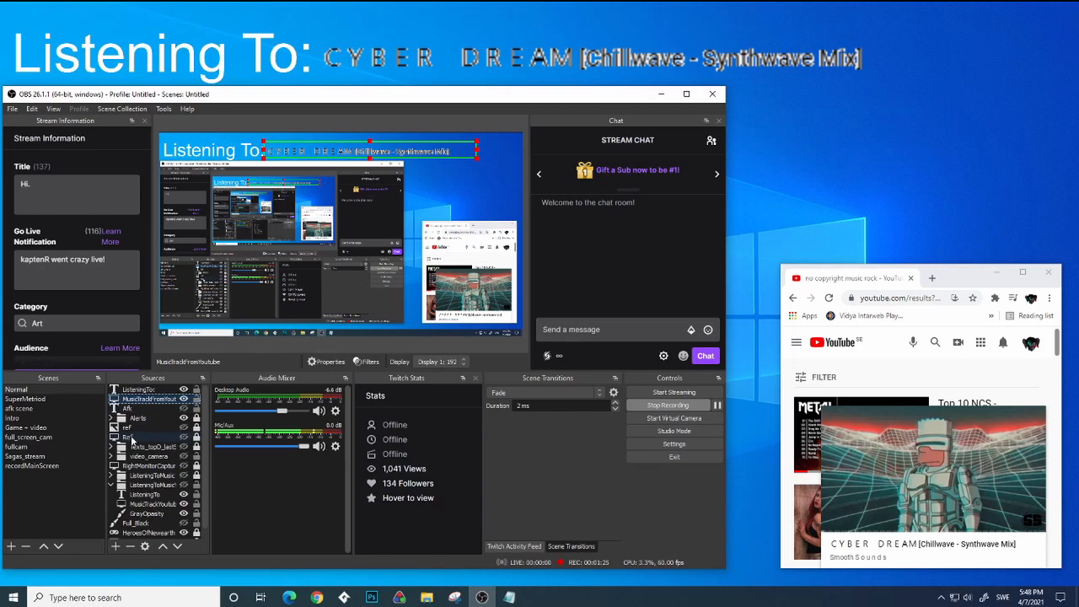
- Add a Color Correction filter to the MusicTrackFromYoutube source and set its color to bright green
right_click(145, 401)
left_click(160, 376)
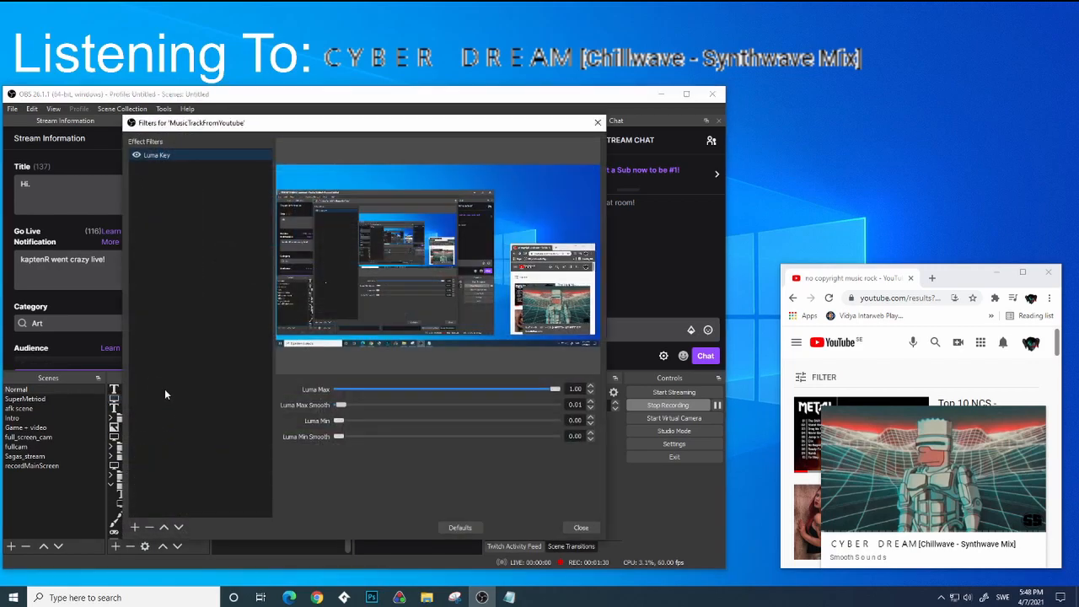
left_click(134, 527)
left_click(188, 418)
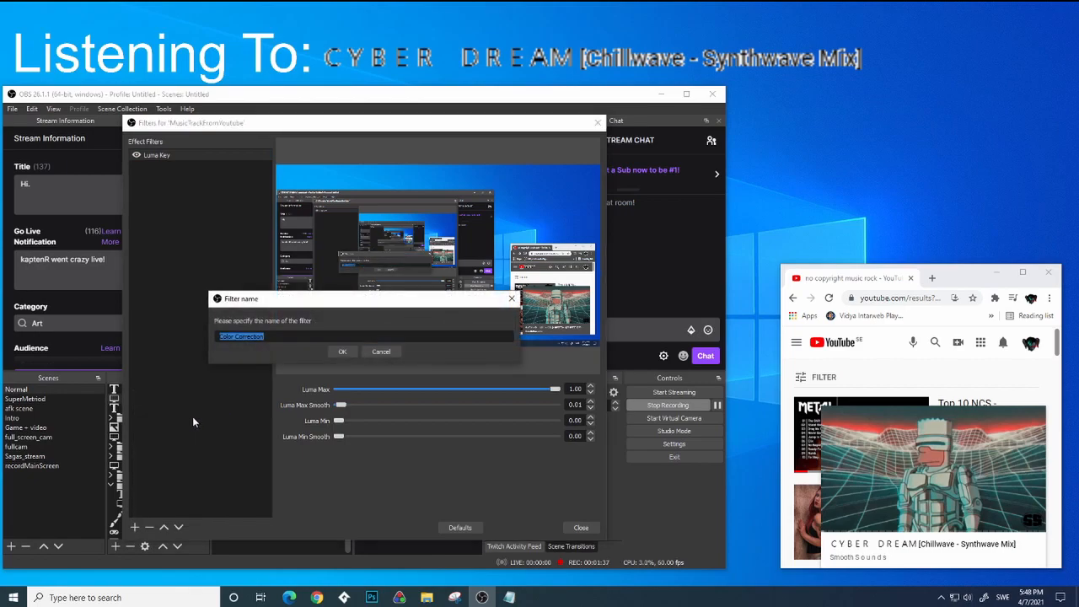
left_click(340, 353)
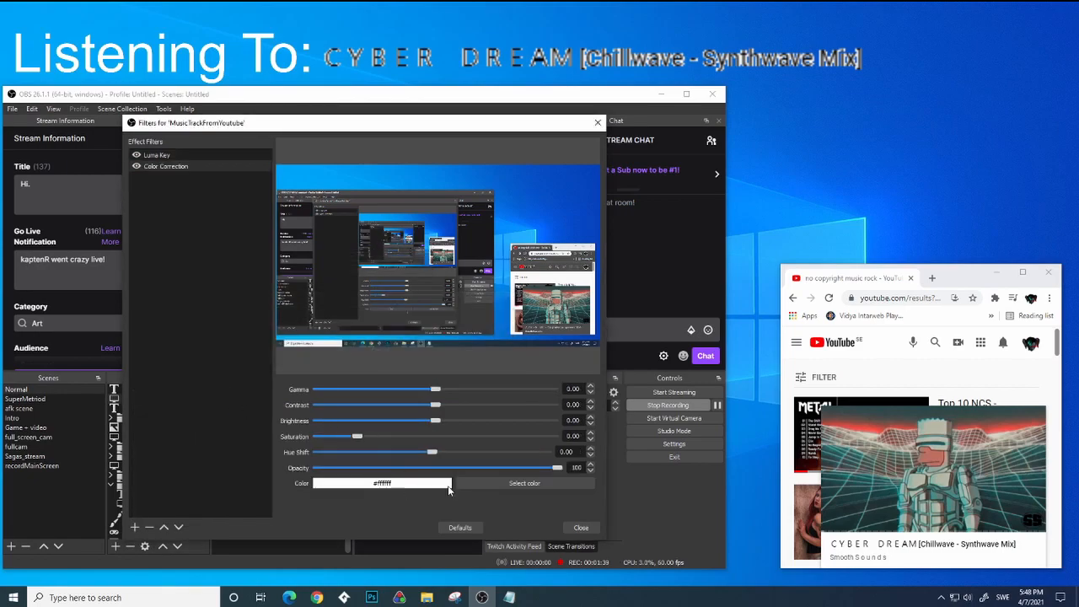
left_click(484, 482)
left_click(438, 243)
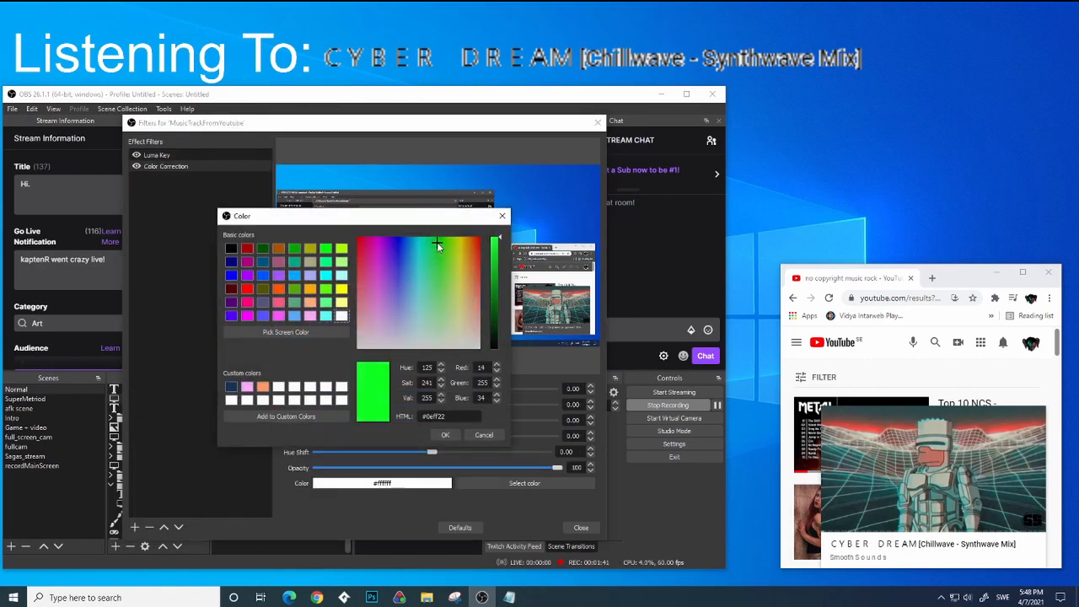
left_click(439, 436)
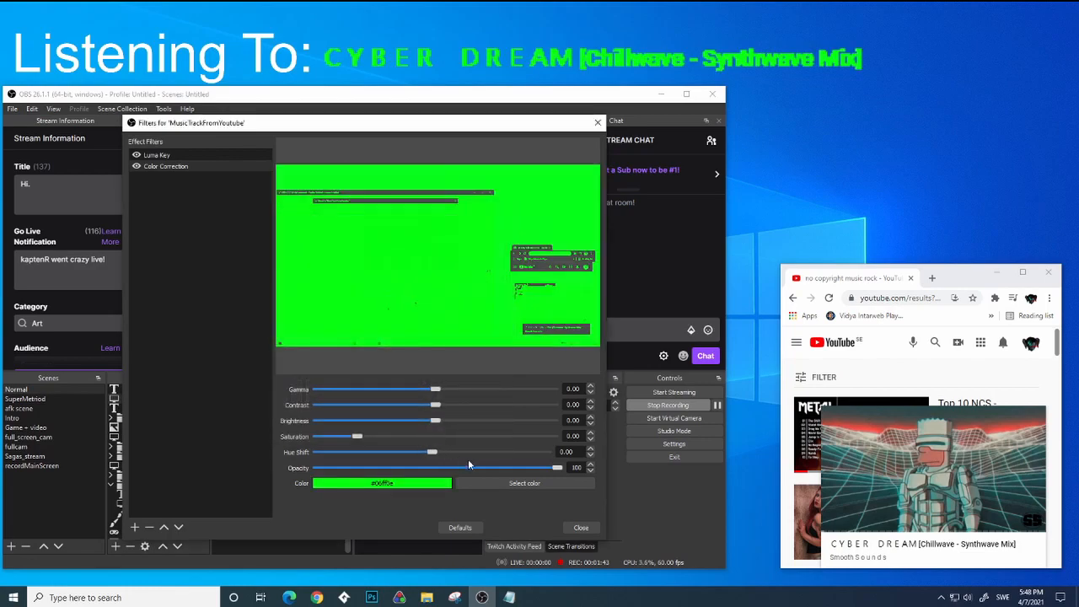
left_click(581, 527)
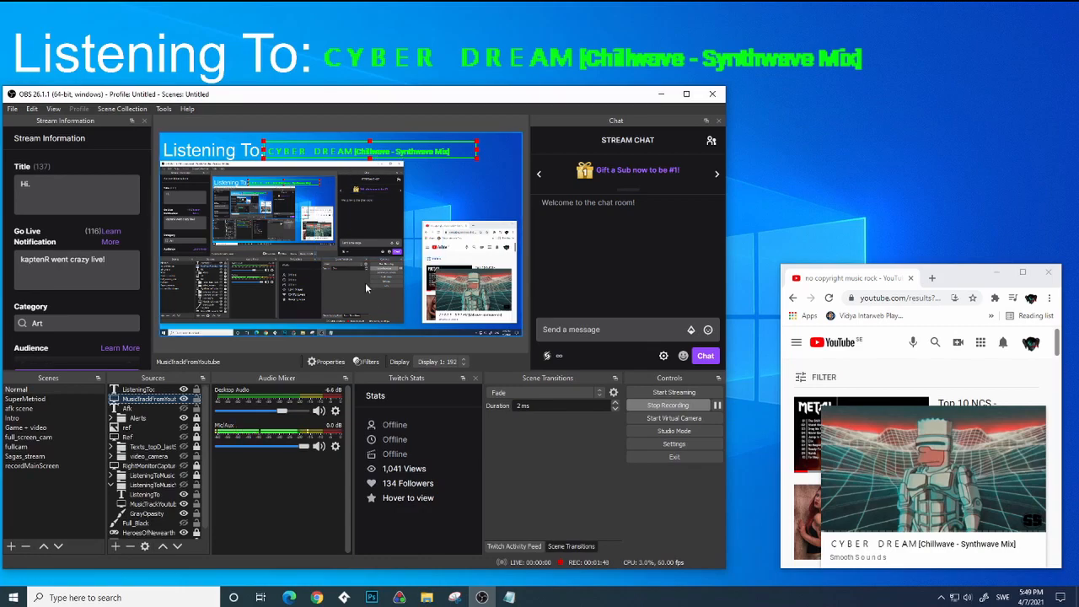
left_click(381, 345)
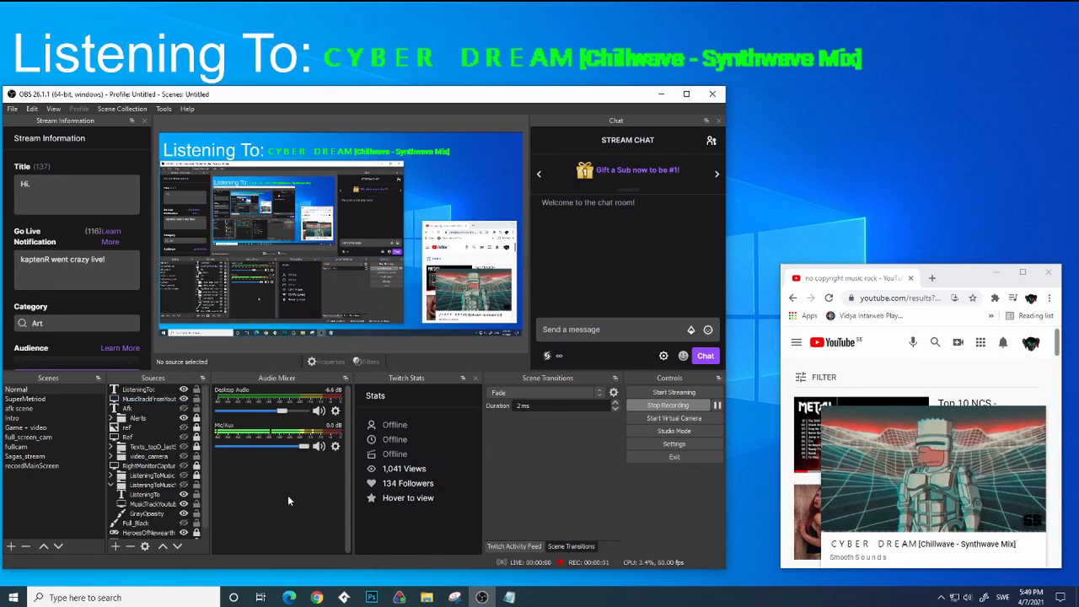
- Add a black Color Source named Gray to the scene
left_click(115, 546)
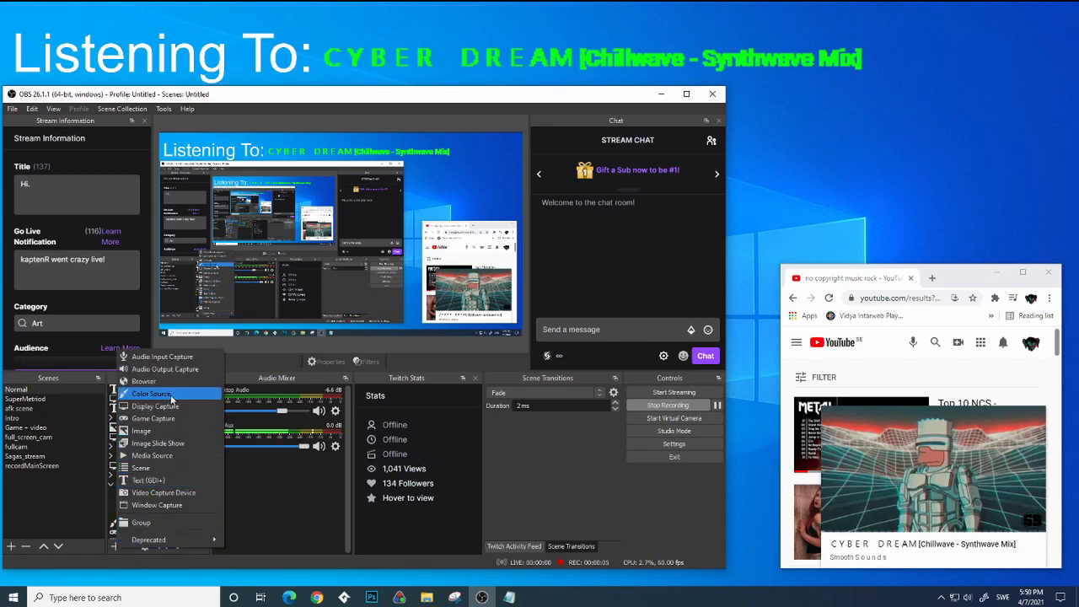
left_click(151, 393)
type("Gra")
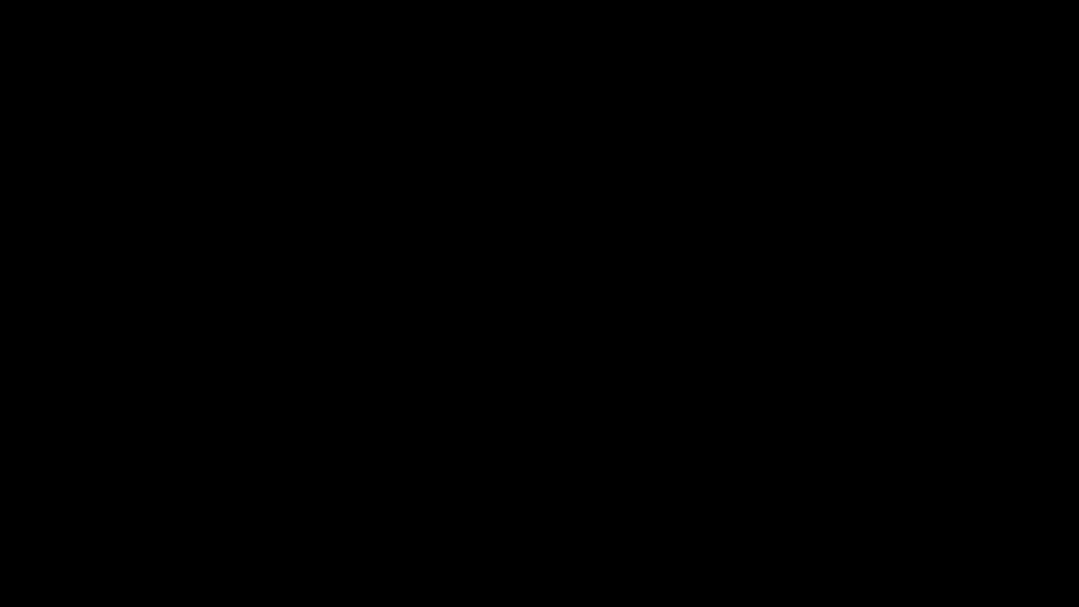
- Shrink the Gray color source to a bar spanning both texts and order it below ListeningTo: and MusicTrackFromYoutube
left_click_drag(523, 336, 458, 301)
left_click_drag(309, 301, 319, 162)
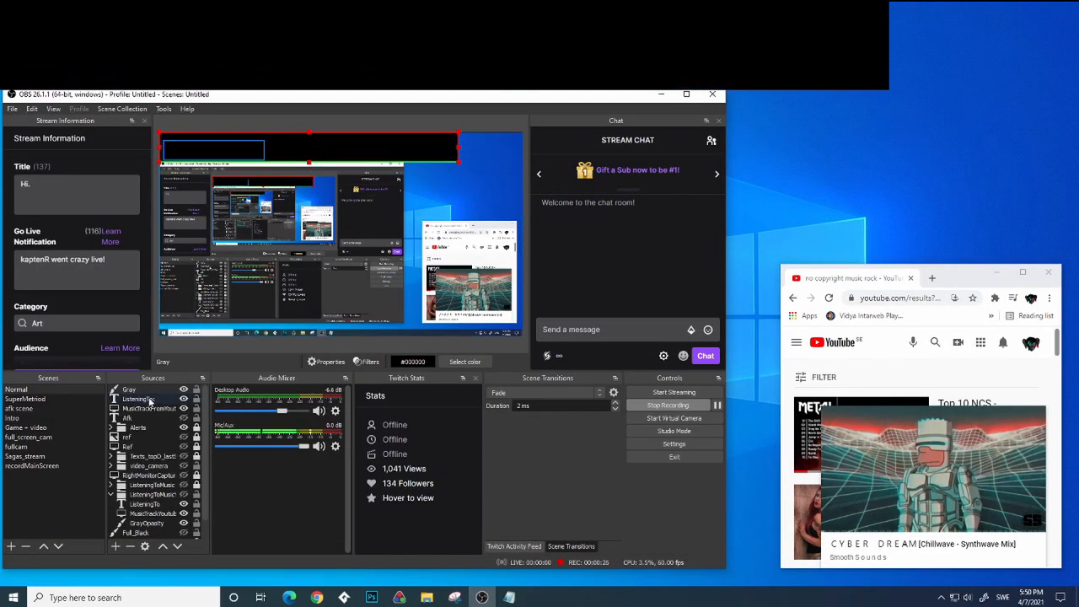
left_click_drag(135, 391, 141, 411)
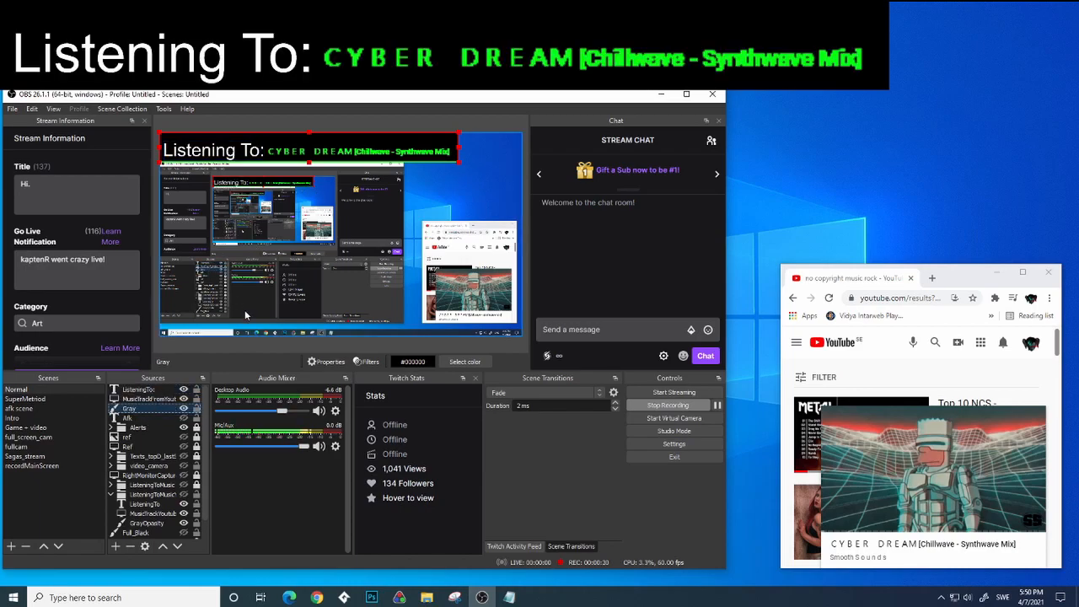
- Add a Color Key filter to the Gray source and move the filter window clear of the canvas preview
right_click(139, 407)
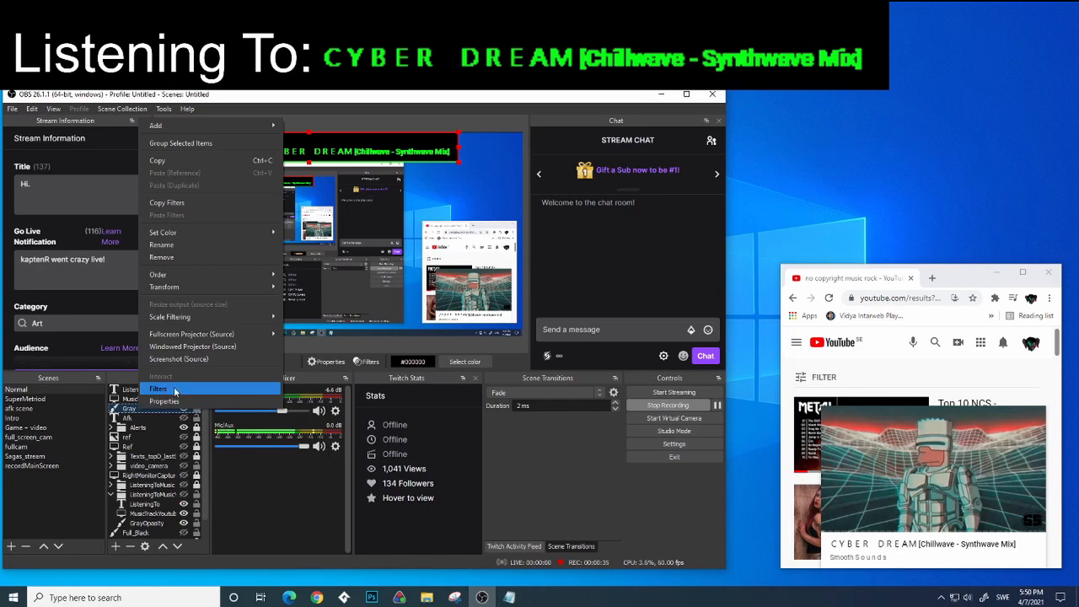
left_click(176, 390)
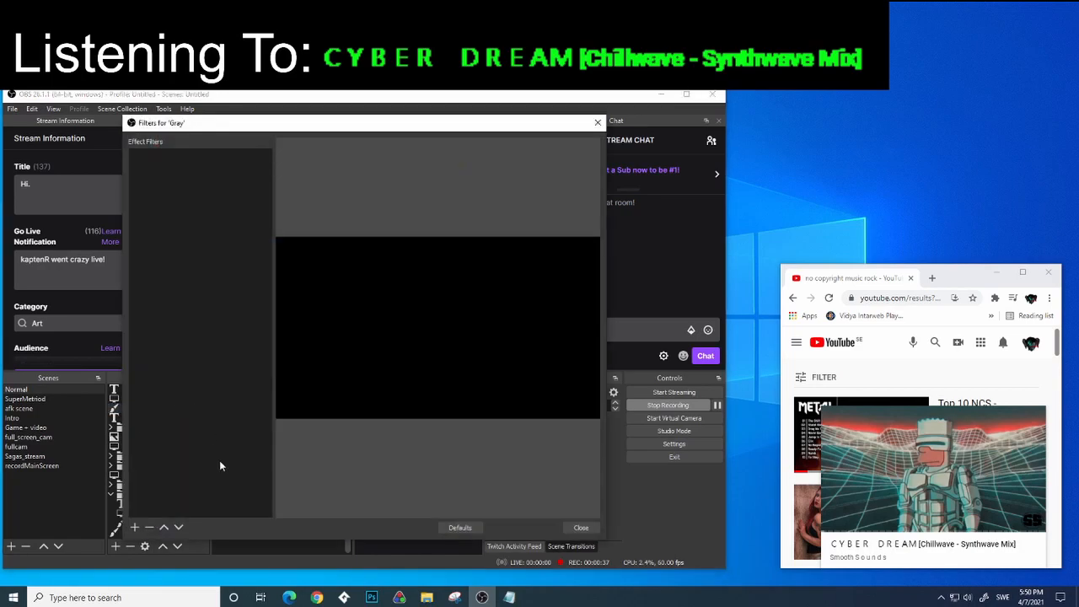
left_click(134, 528)
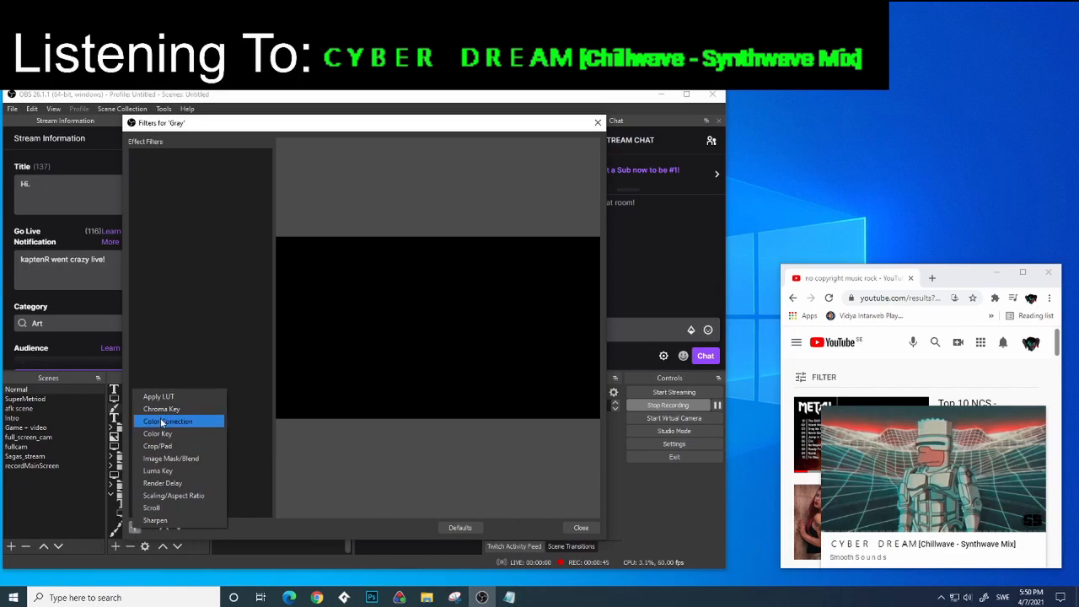
left_click(177, 434)
left_click(345, 353)
left_click_drag(481, 128, 912, 31)
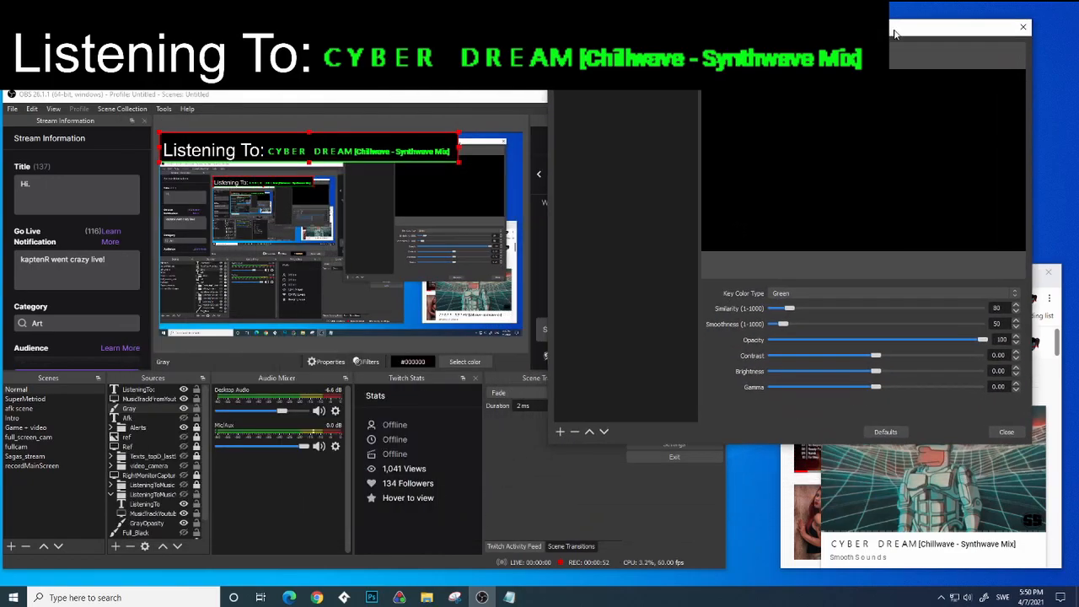
- Set the Color Key filter's key color type to Custom Color and choose the dark gray #121212
left_click(856, 292)
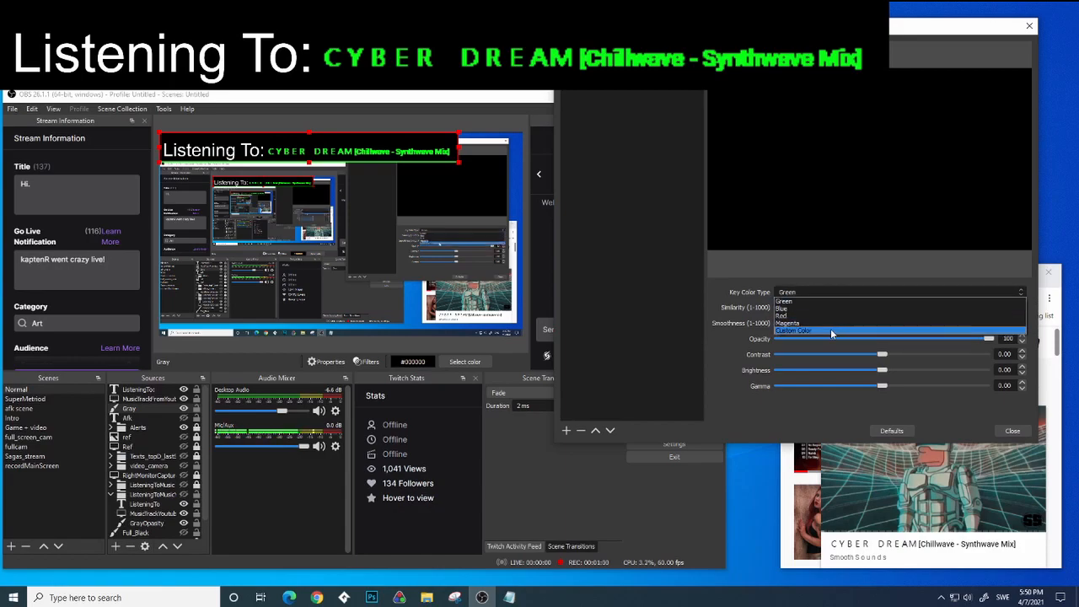
left_click(830, 326)
left_click(942, 307)
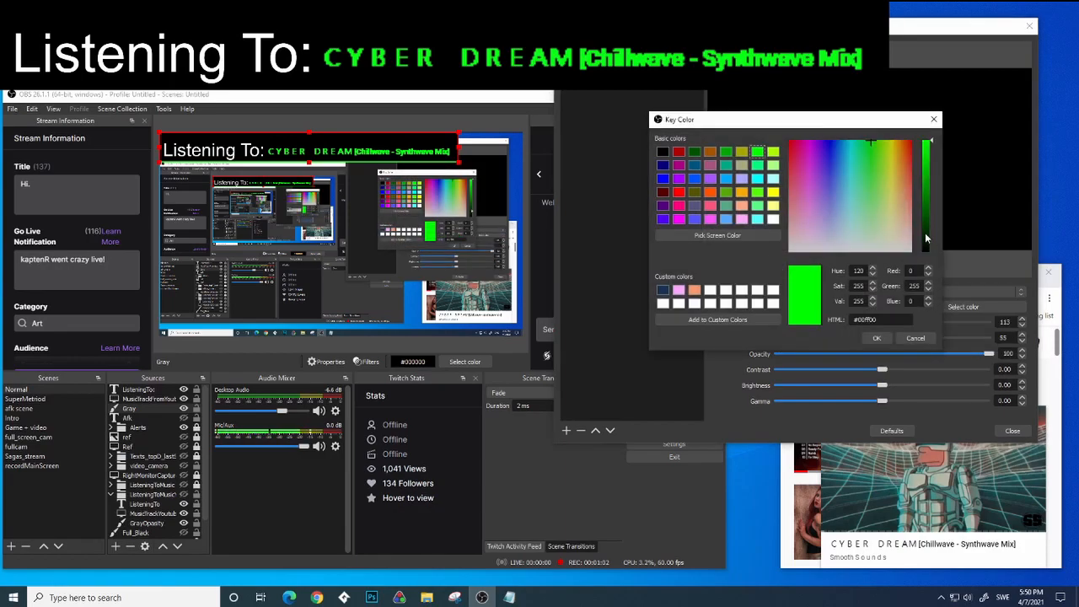
left_click(862, 249)
left_click_drag(930, 221, 931, 246)
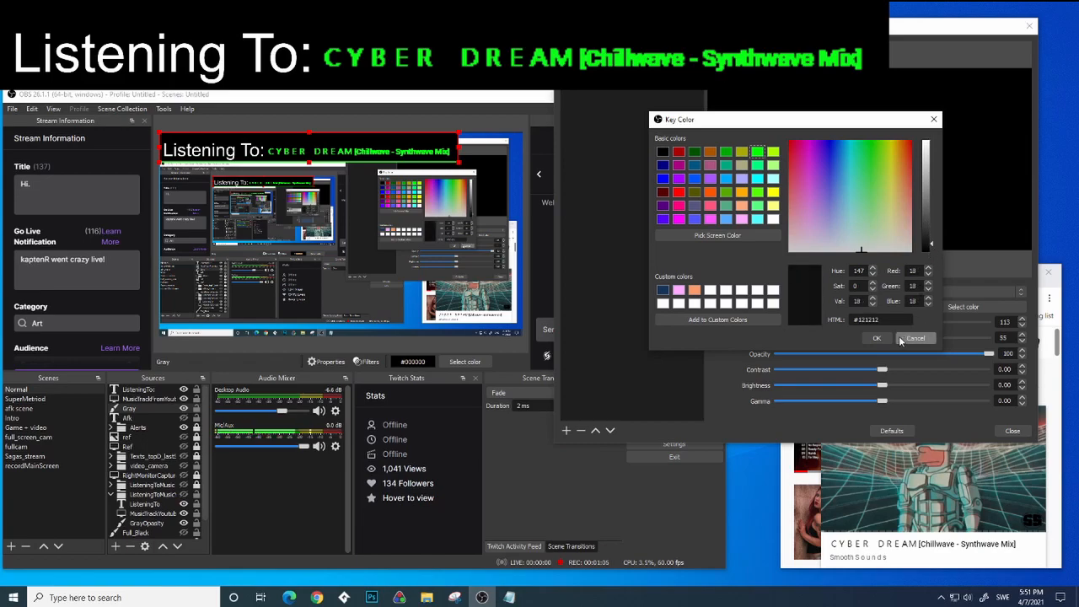
left_click(877, 337)
- Set the Color Key similarity to 85 to make the bar semi-transparent, and close the filters
left_click(797, 322)
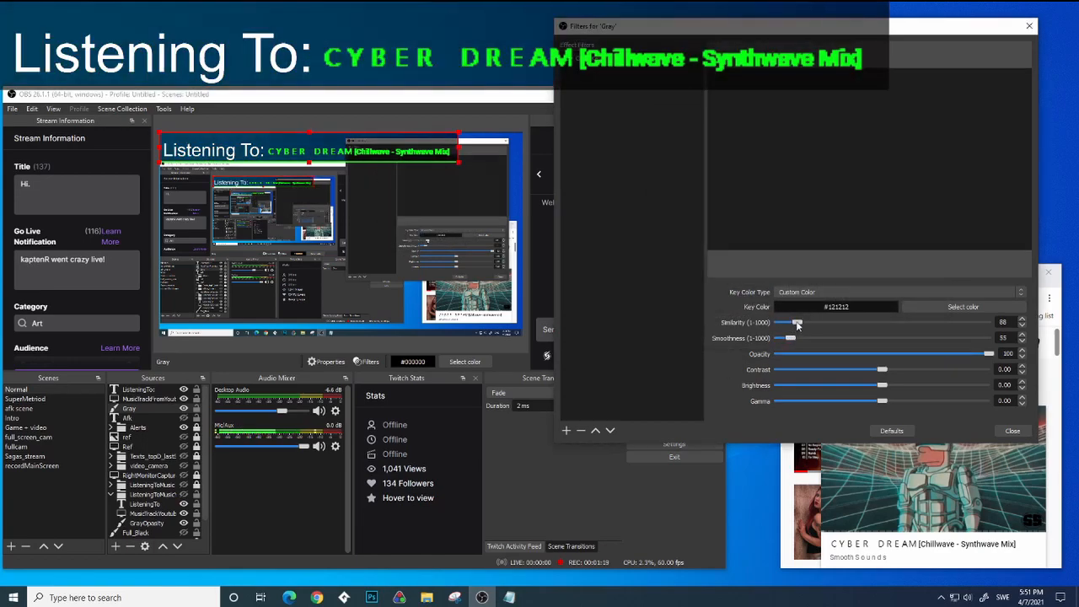
left_click_drag(799, 324, 797, 323)
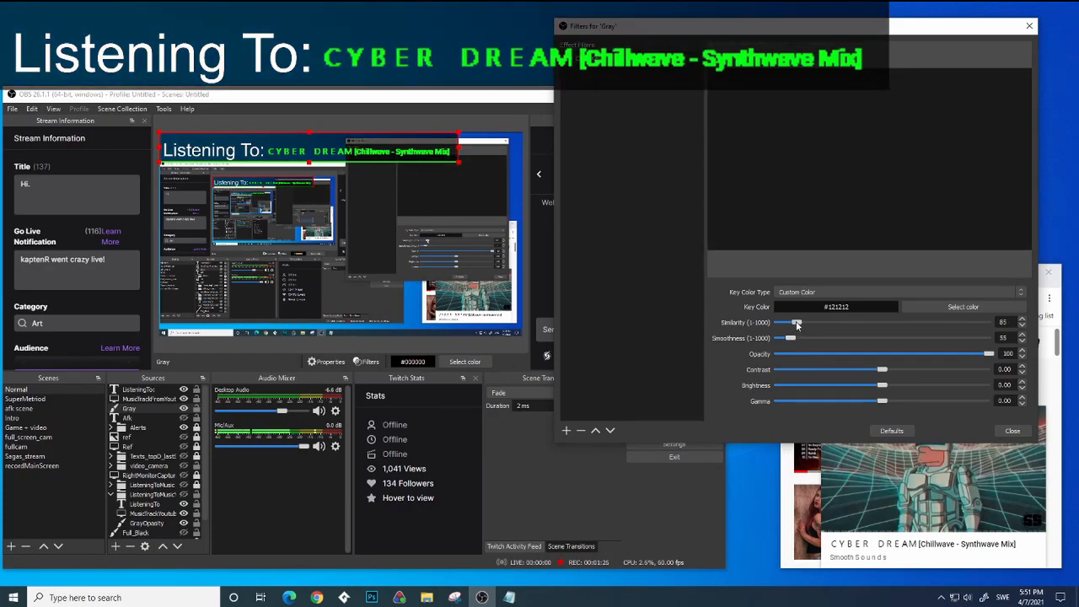
left_click(1010, 431)
- Create a new group named Group containing the ListeningTo:, MusicTrackFromYoutube and Gray sources
right_click(135, 390)
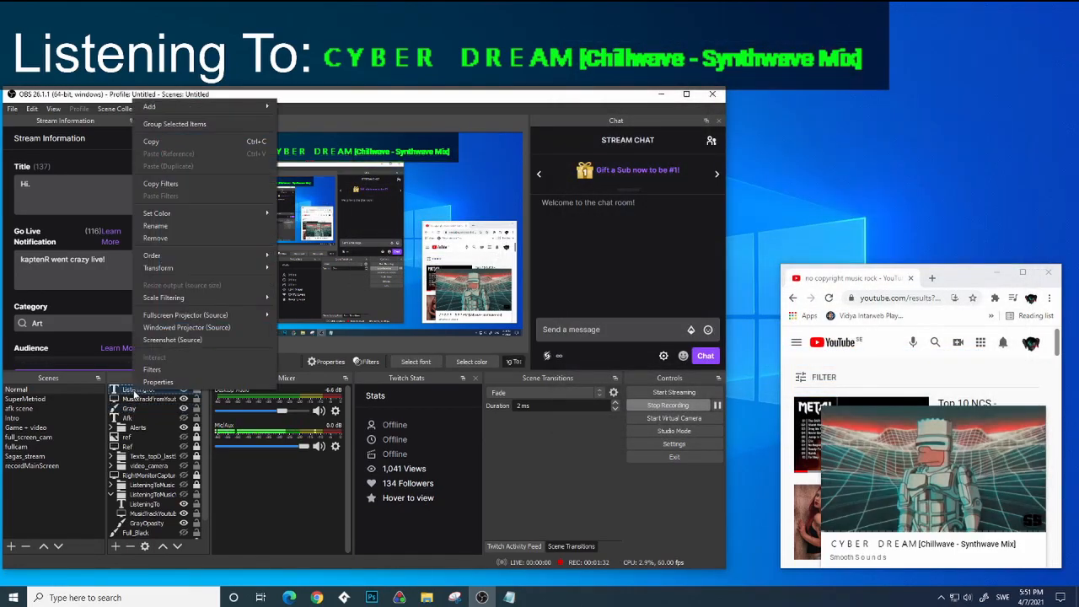
mouse_move(204, 104)
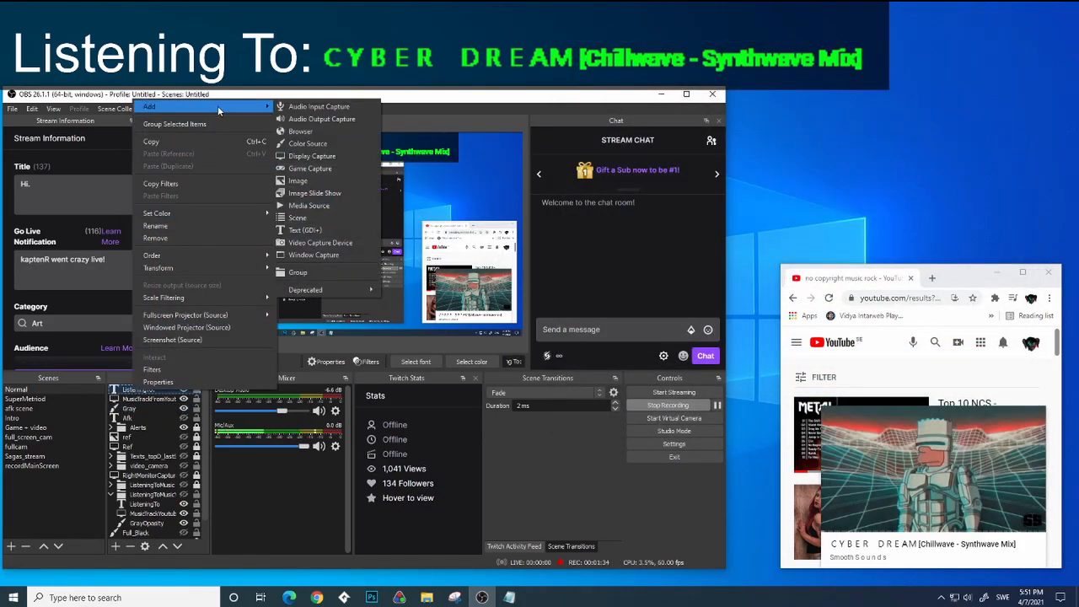
left_click(297, 272)
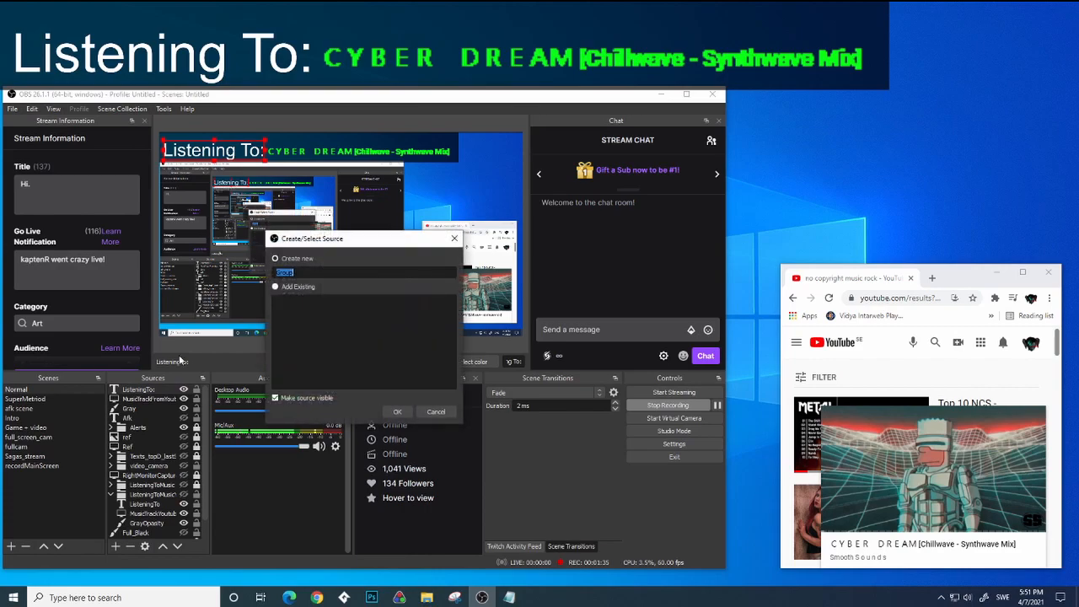
left_click(397, 412)
left_click_drag(135, 419, 123, 393)
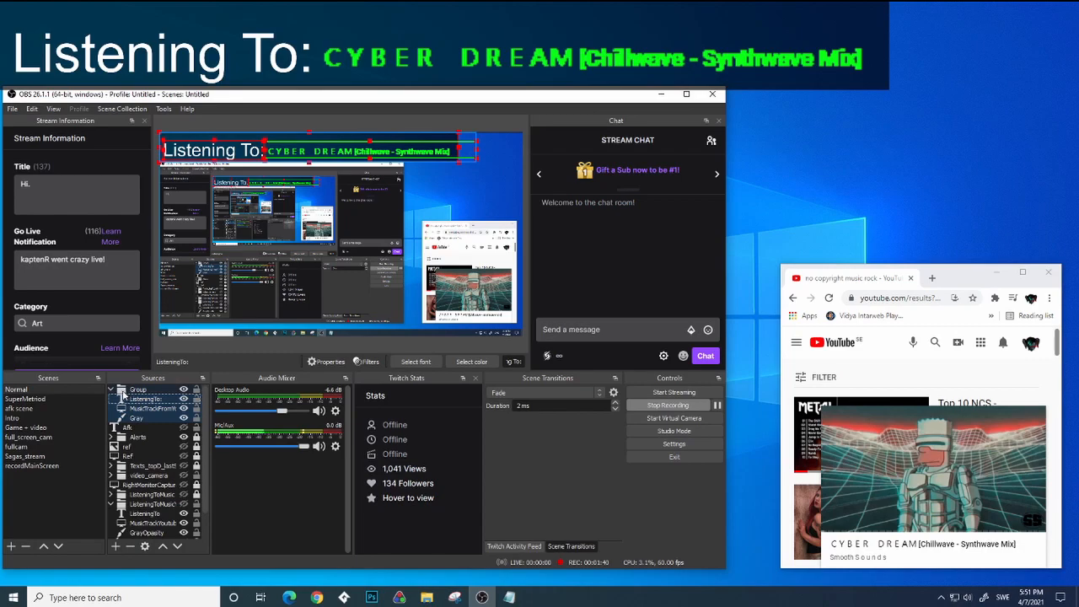
- Collapse the group, scale the whole overlay down and move it toward the upper middle of the canvas
left_click(111, 391)
left_click(140, 390)
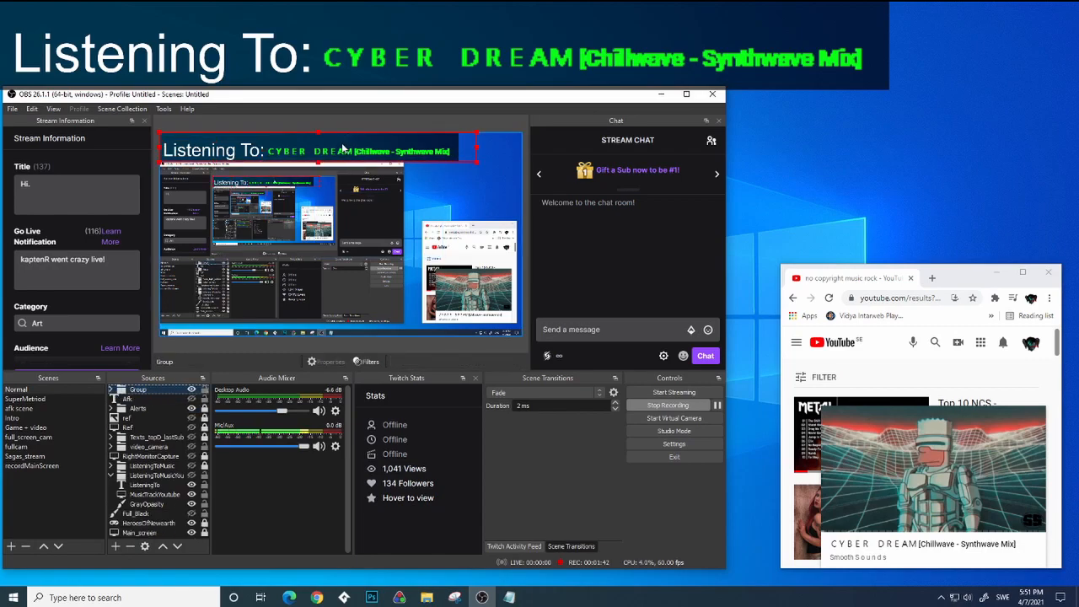
left_click_drag(477, 163, 412, 162)
left_click_drag(312, 155, 370, 150)
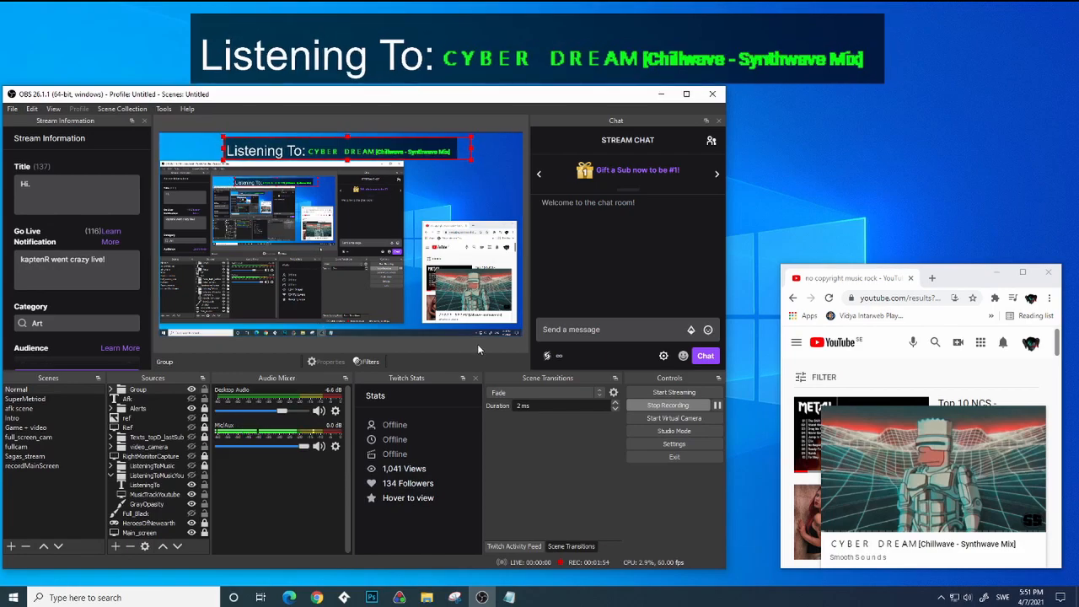